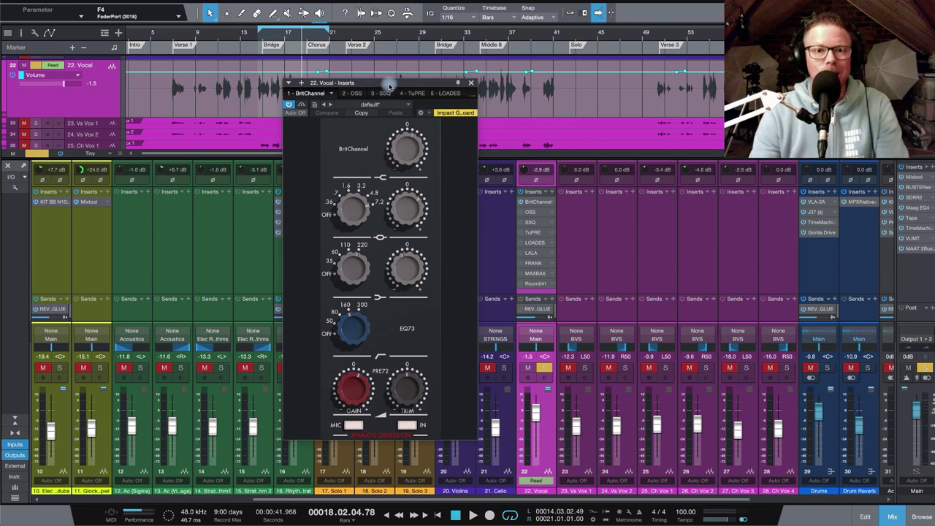
# - Nudge the BritChannel EQ73 blue 160–300 Hz knob slightly, with its window moved up-left
pyautogui.moveTo(402, 86); pyautogui.dragTo(392, 74)
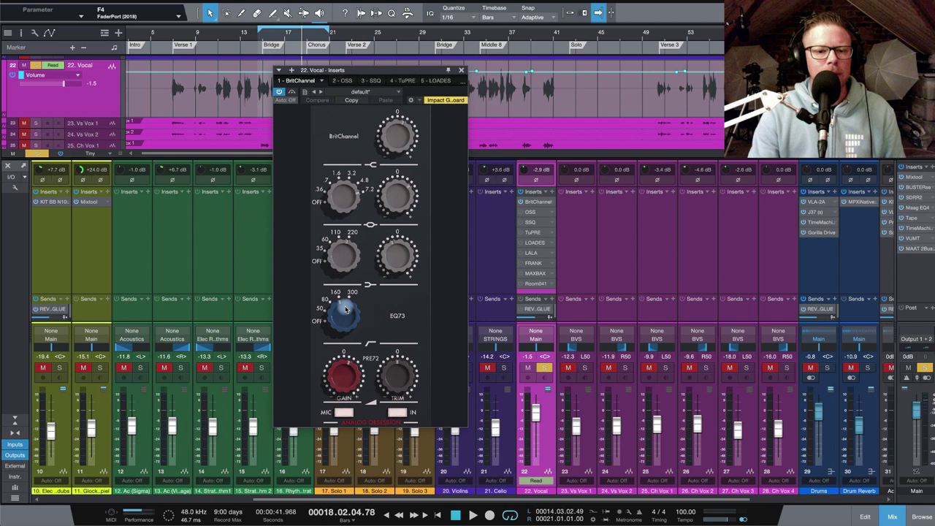
pyautogui.moveTo(347, 309); pyautogui.dragTo(342, 308)
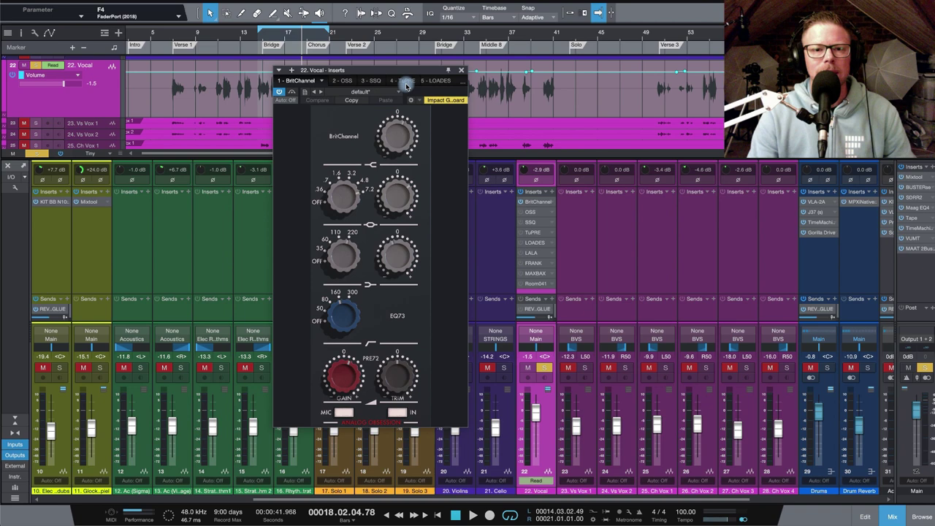
pyautogui.moveTo(419, 74); pyautogui.dragTo(412, 73)
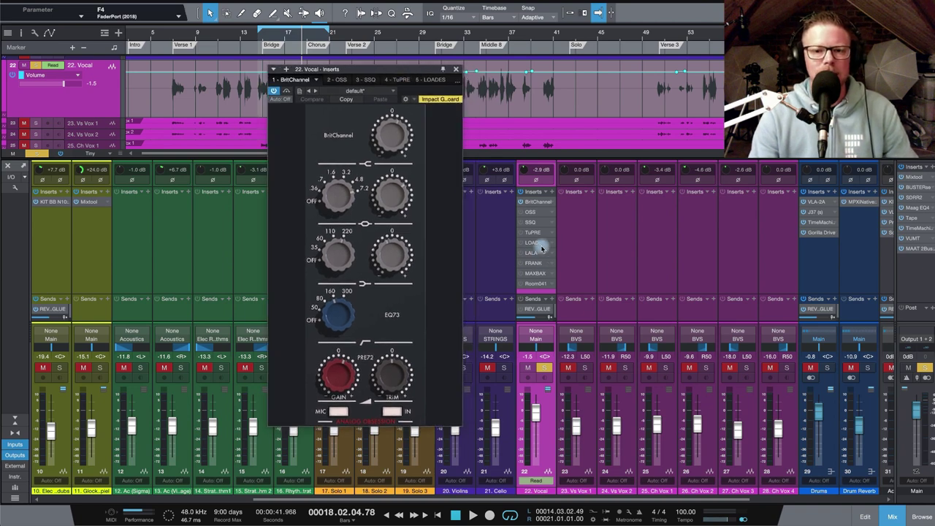
# - A/B BritChannel bypassed and active during playback, leaving it switched on
pyautogui.click(521, 202)
pyautogui.press('space')
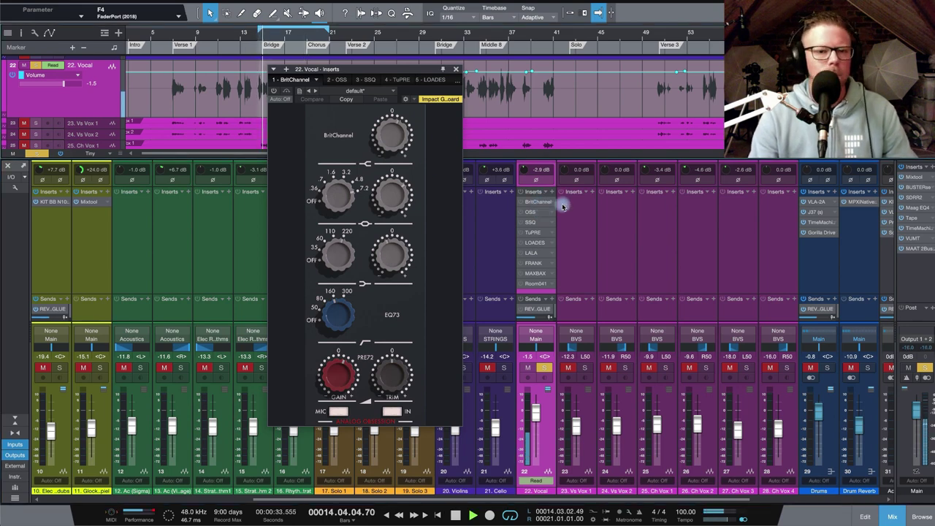
pyautogui.click(521, 201)
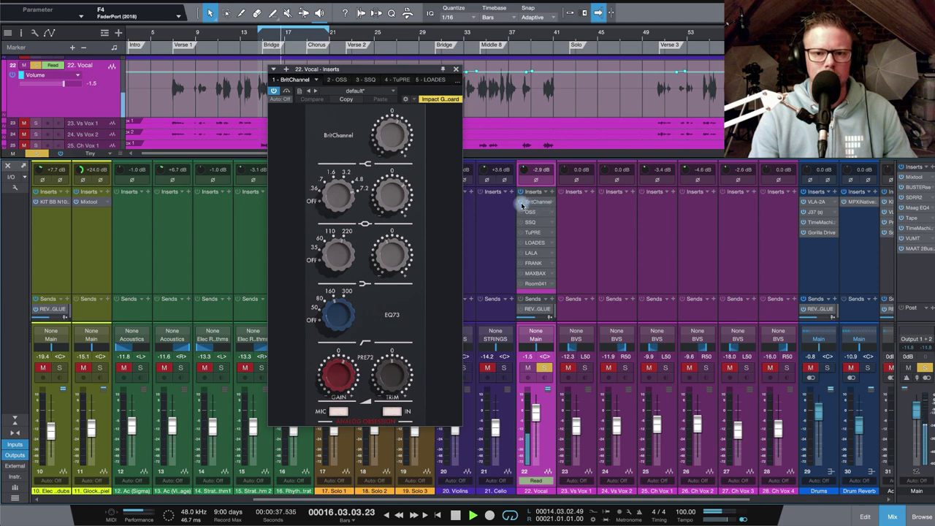
pyautogui.click(521, 202)
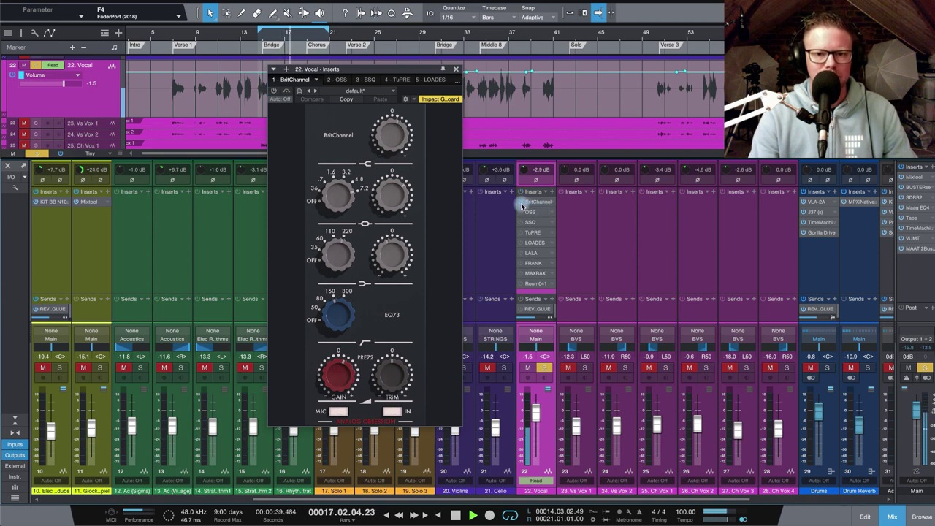
pyautogui.click(521, 203)
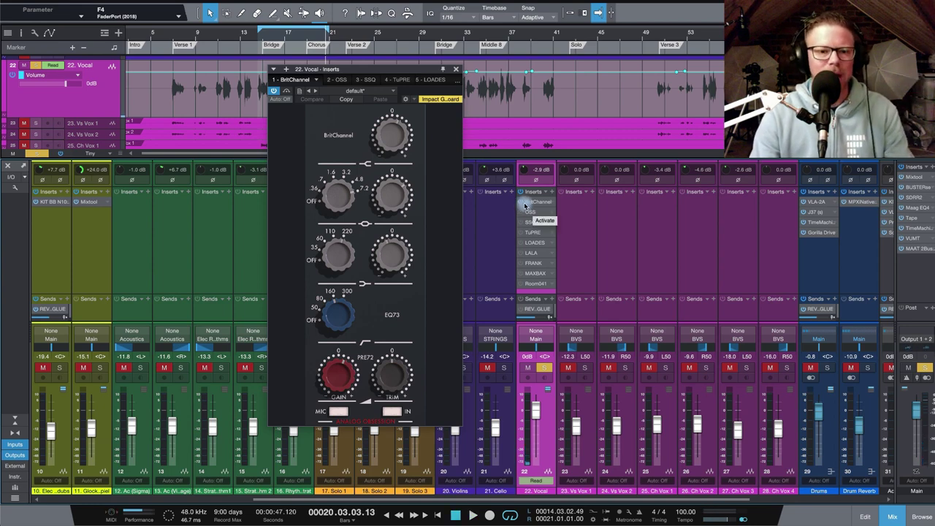
# - Close BritChannel and open the OSS Limiting Amplifier, placing its window over the left channels
pyautogui.click(458, 69)
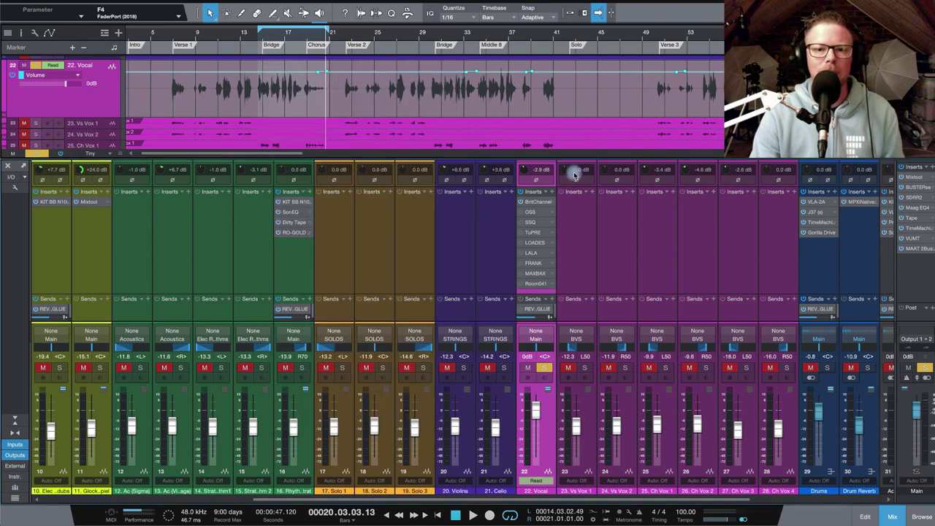
pyautogui.click(524, 212)
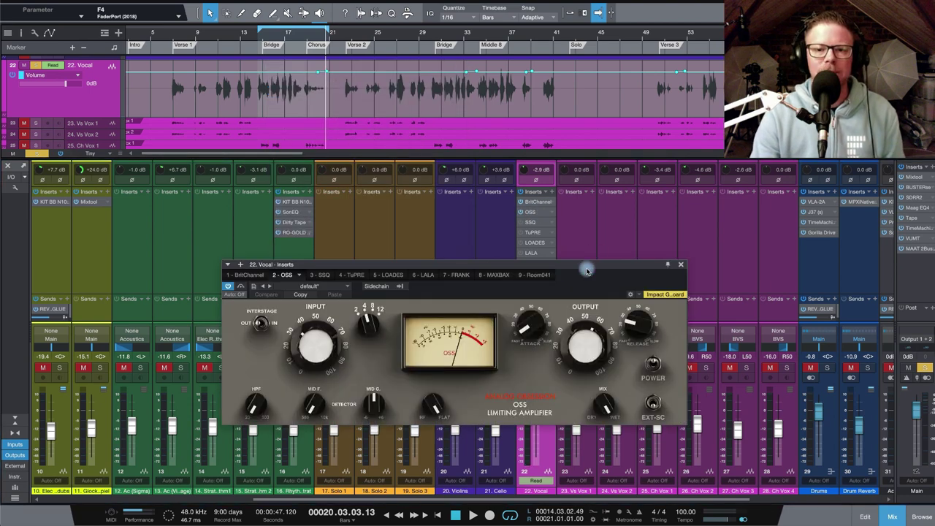
pyautogui.moveTo(582, 266); pyautogui.dragTo(404, 136)
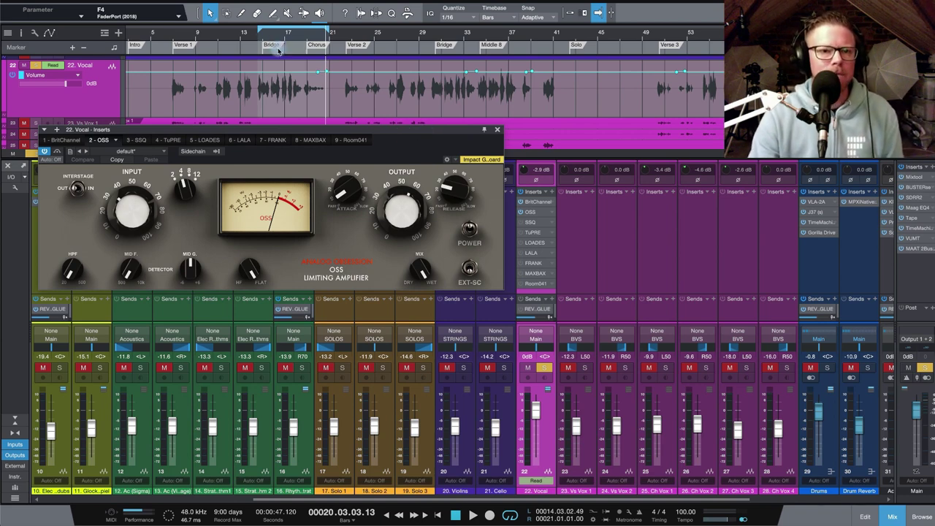
pyautogui.click(260, 36)
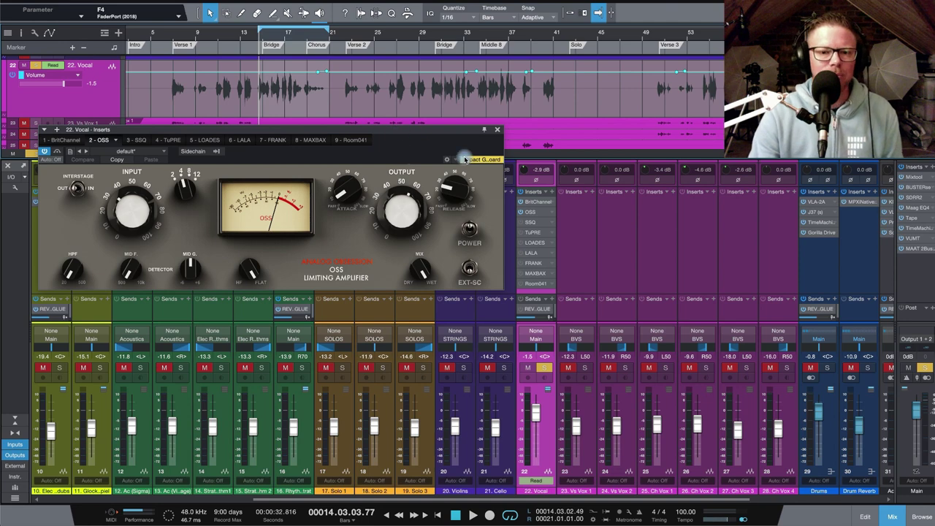
pyautogui.moveTo(400, 132); pyautogui.dragTo(577, 192)
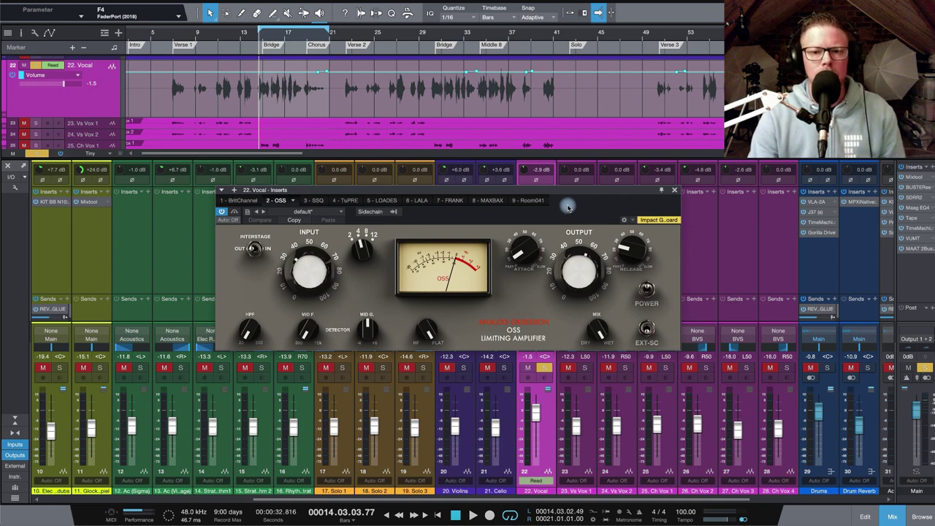
pyautogui.moveTo(572, 199); pyautogui.dragTo(581, 269)
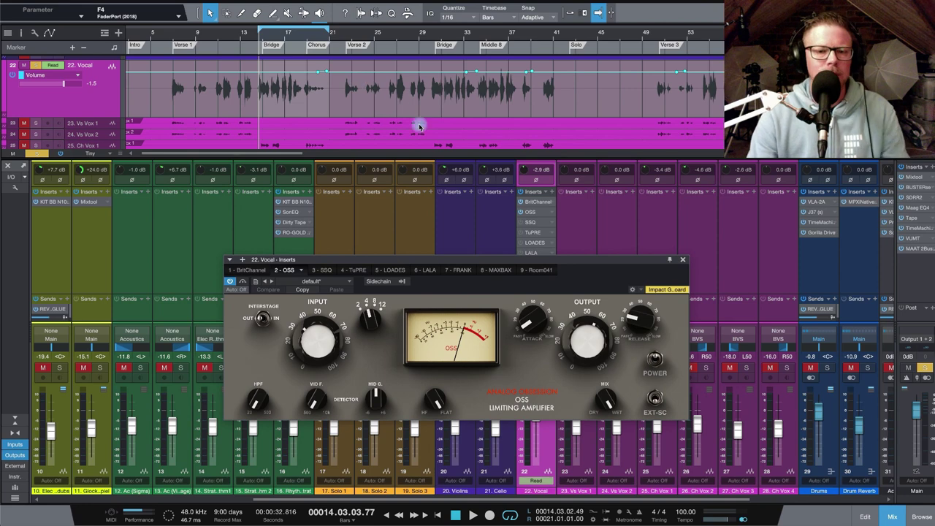
pyautogui.moveTo(533, 260); pyautogui.dragTo(438, 164)
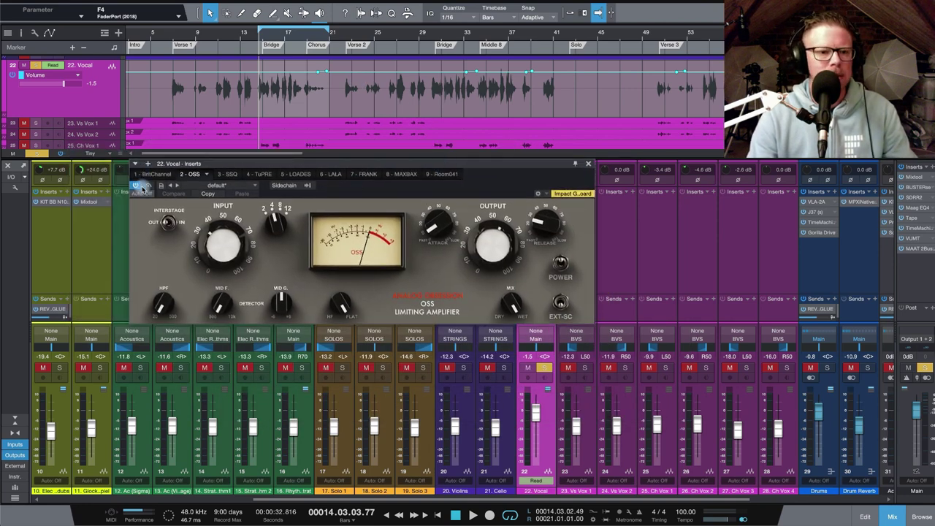
# - Play the song from the Bridge marker to audition the OSS limiter
pyautogui.press('space')
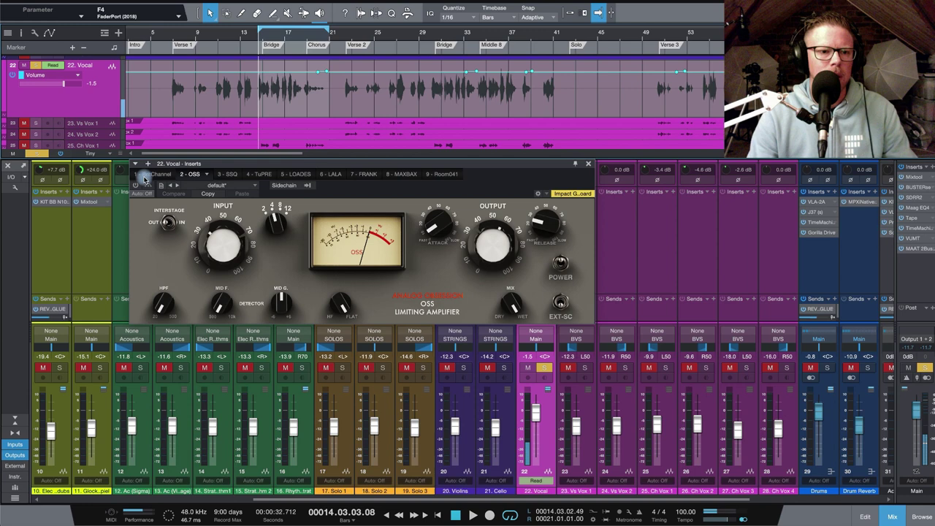
pyautogui.press('space')
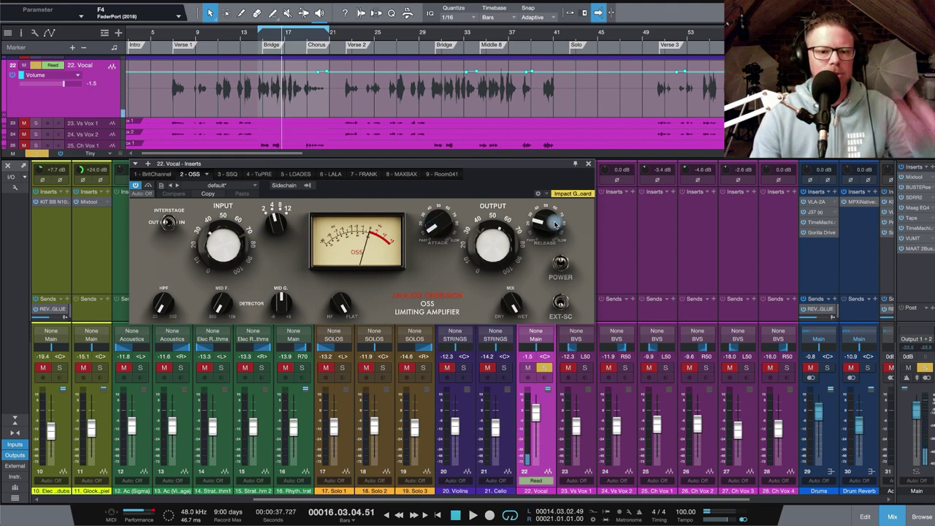
pyautogui.click(260, 40)
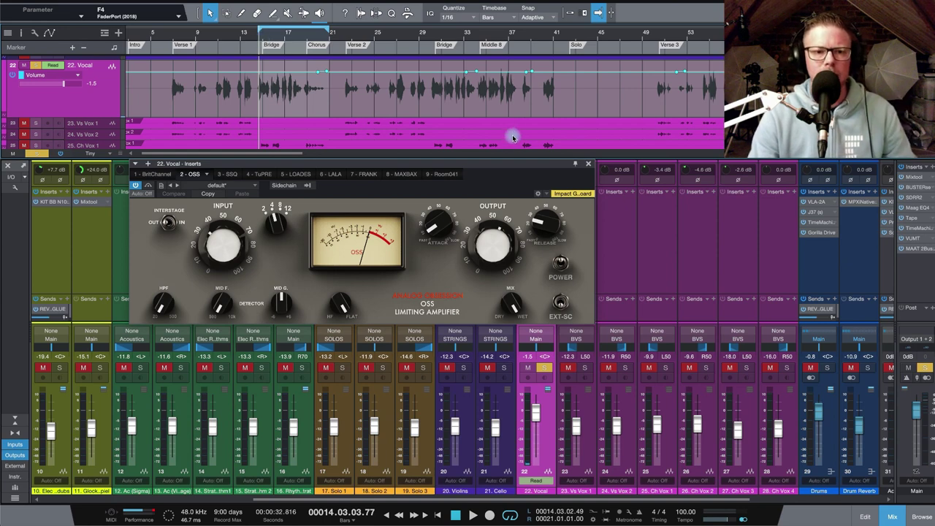
pyautogui.press('space')
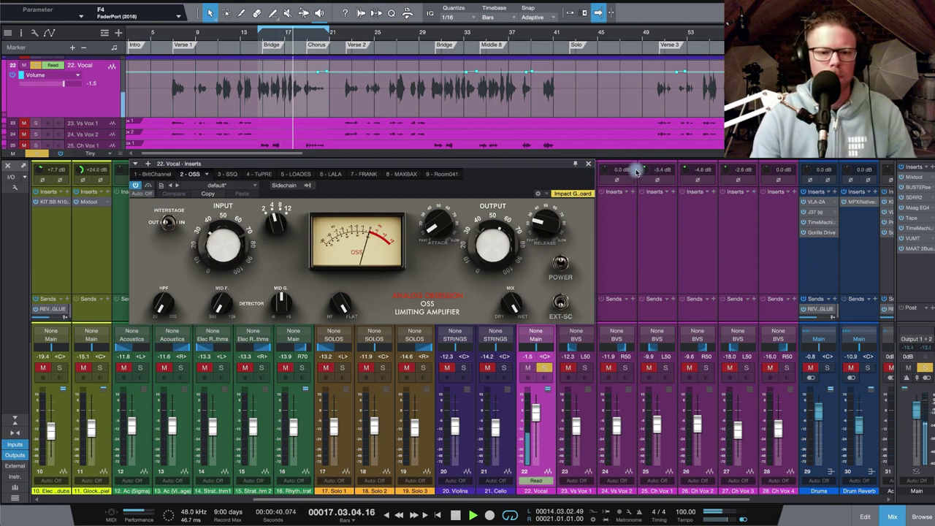
pyautogui.click(589, 164)
pyautogui.click(528, 222)
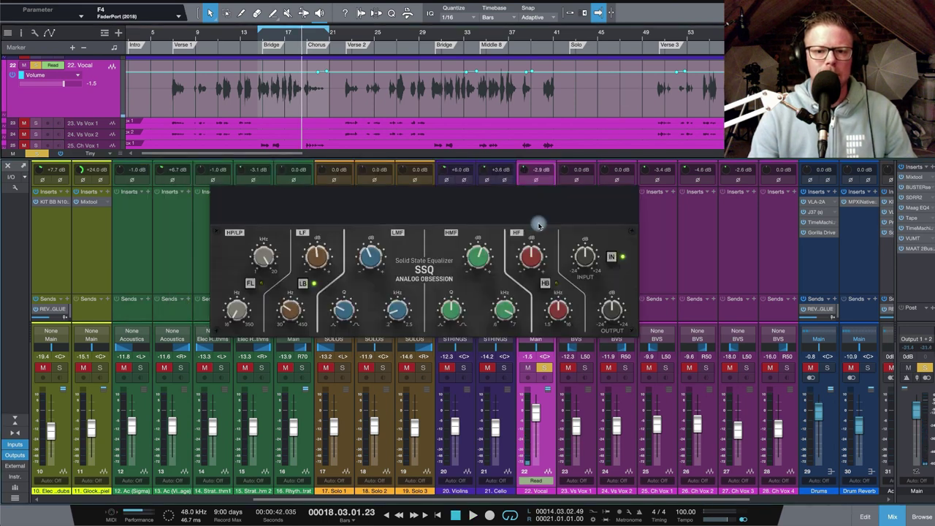
pyautogui.moveTo(581, 197); pyautogui.dragTo(550, 225)
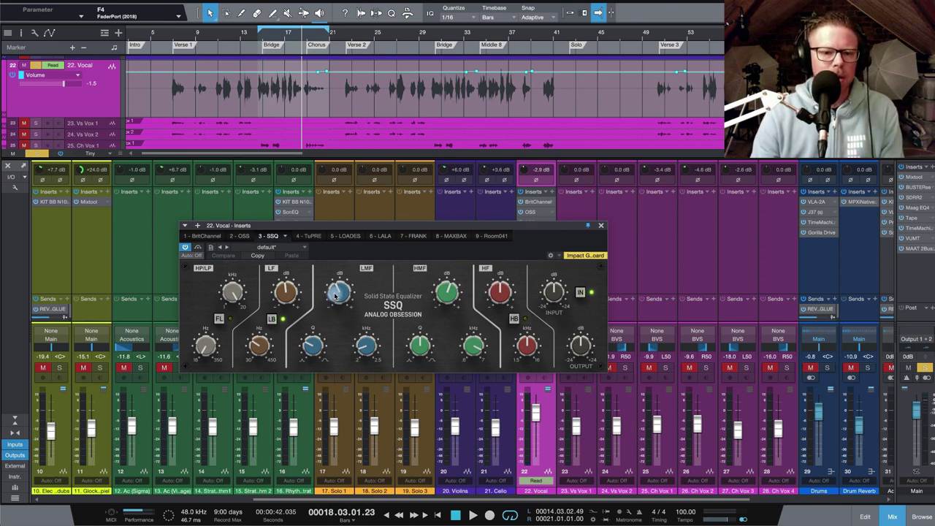
pyautogui.scroll(3, 337, 295)
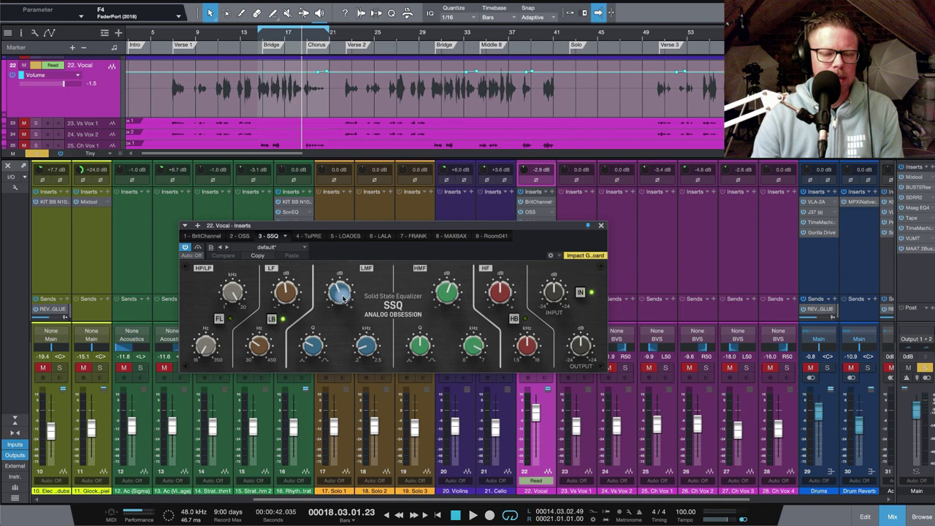
pyautogui.scroll(2, 338, 296)
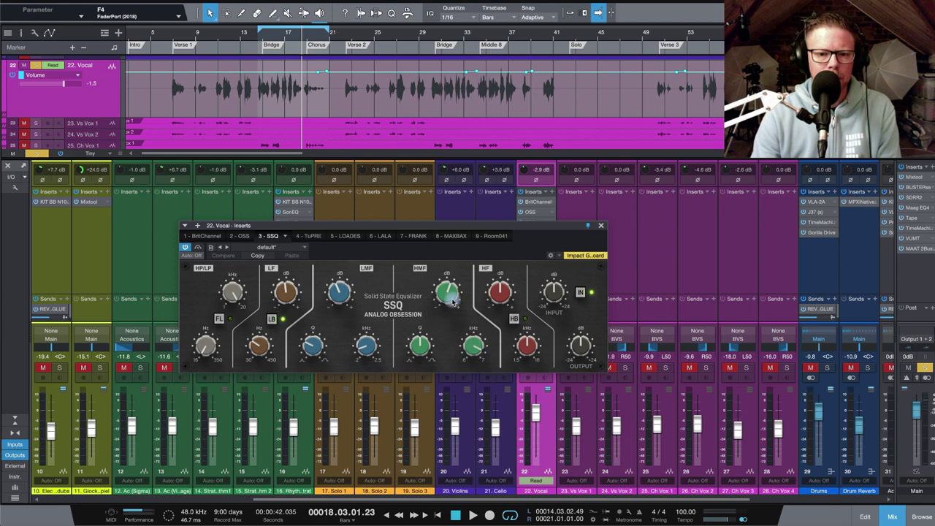
pyautogui.moveTo(449, 294)
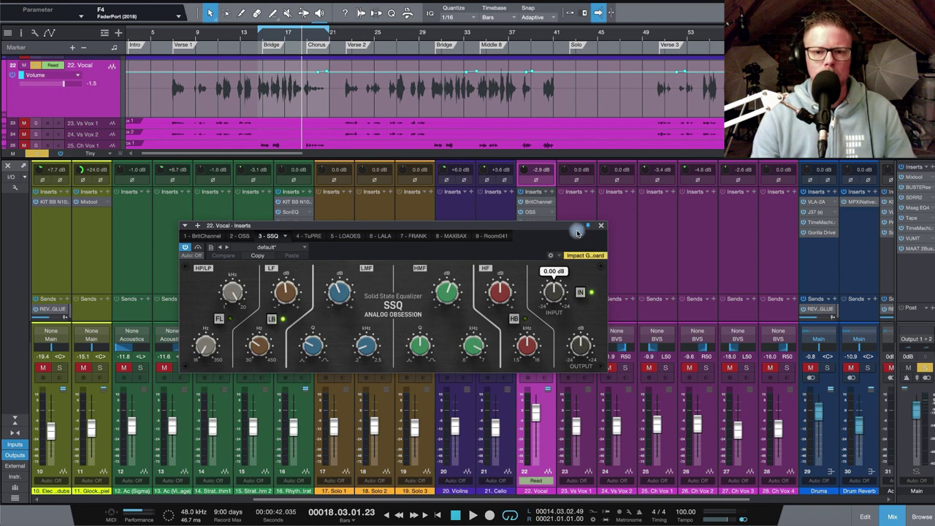
pyautogui.moveTo(577, 232); pyautogui.dragTo(673, 305)
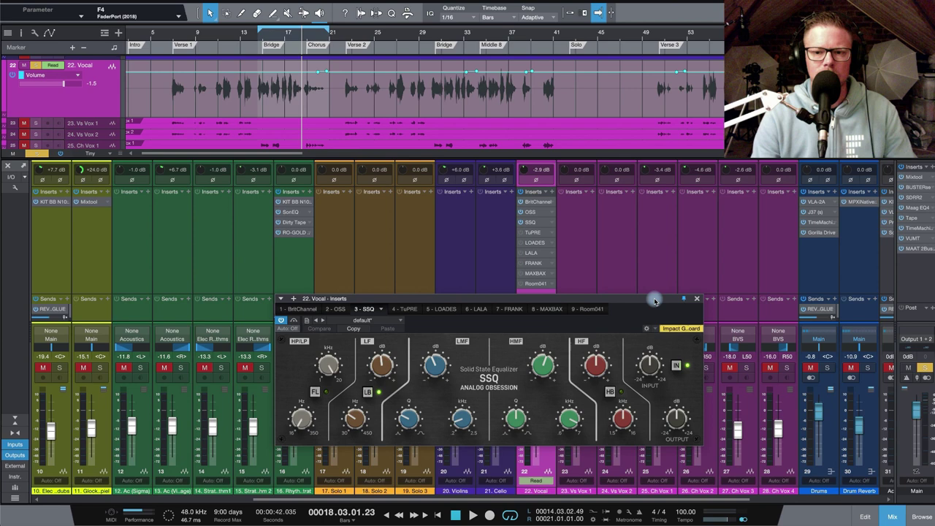
pyautogui.press('space')
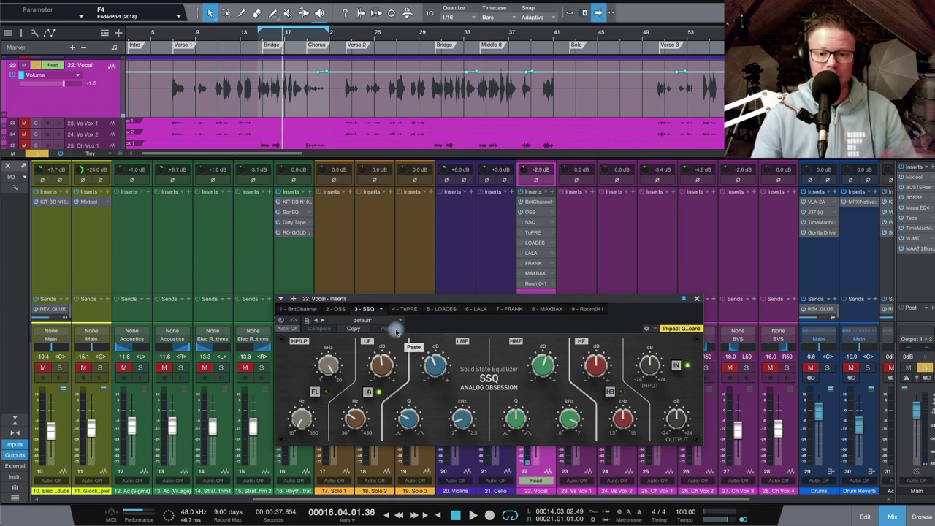
# - Close the SSQ editor and open the TuPRE tube preamp on the Vocal channel
pyautogui.click(701, 302)
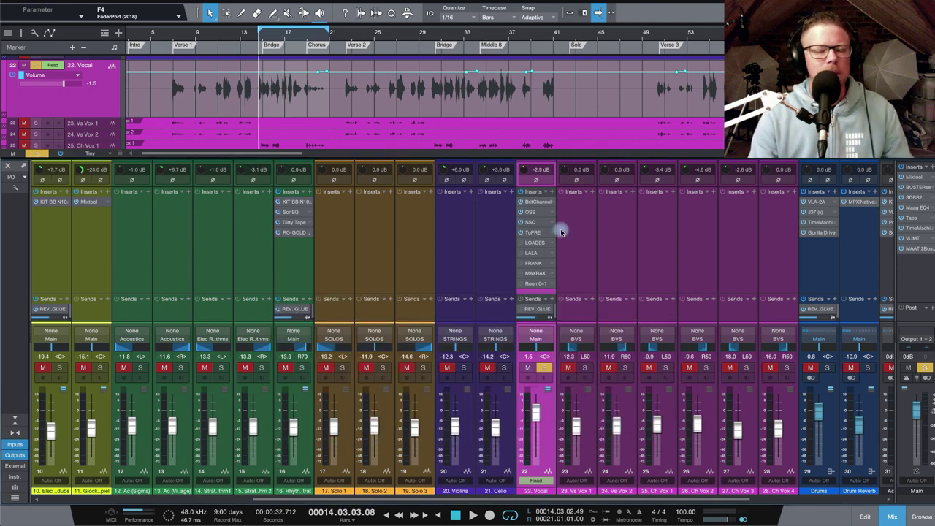
pyautogui.click(537, 234)
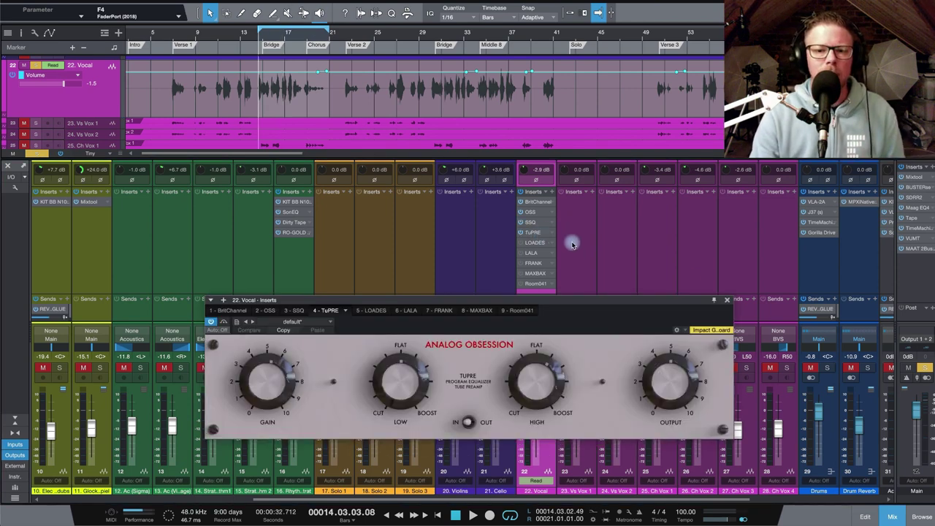
pyautogui.moveTo(586, 298); pyautogui.dragTo(581, 274)
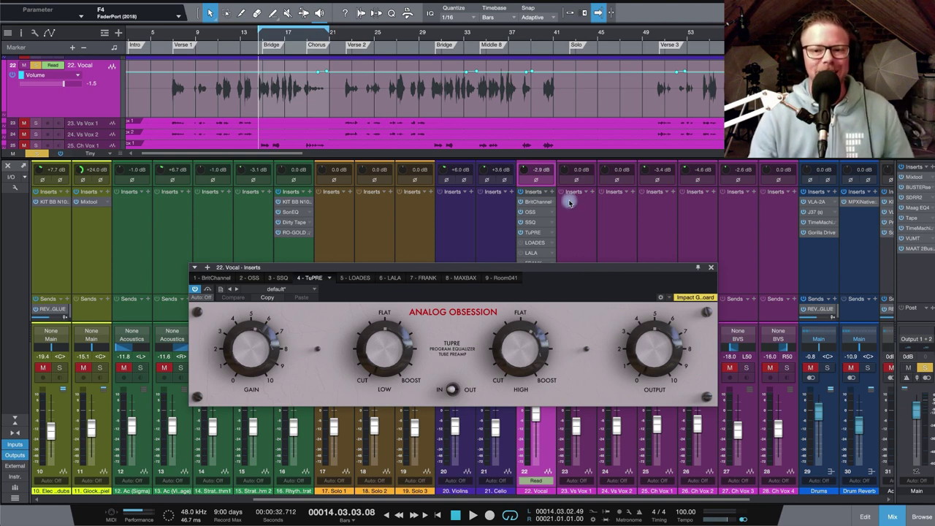
# - Compare TuPRE bypassed versus active while playing, then resume playback from bar 14
pyautogui.click(521, 233)
pyautogui.press('space')
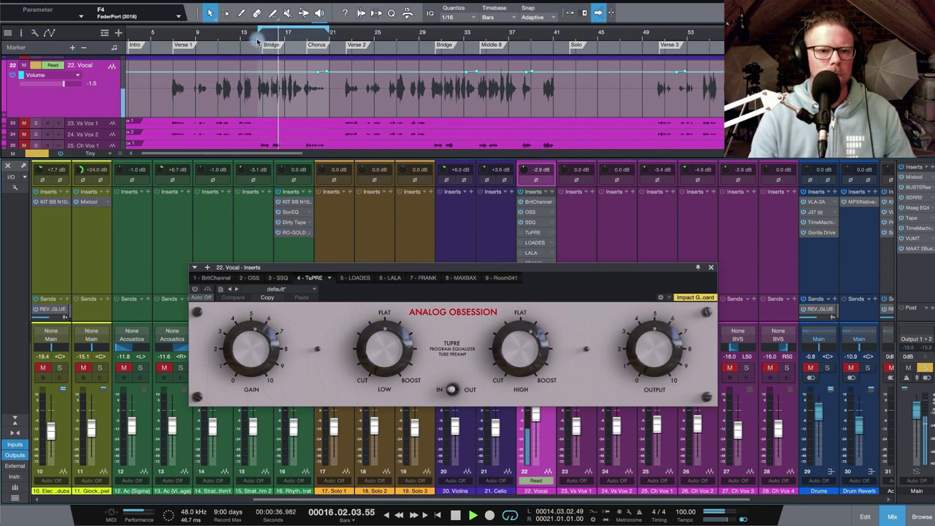
pyautogui.press('space')
pyautogui.click(521, 233)
pyautogui.press('space')
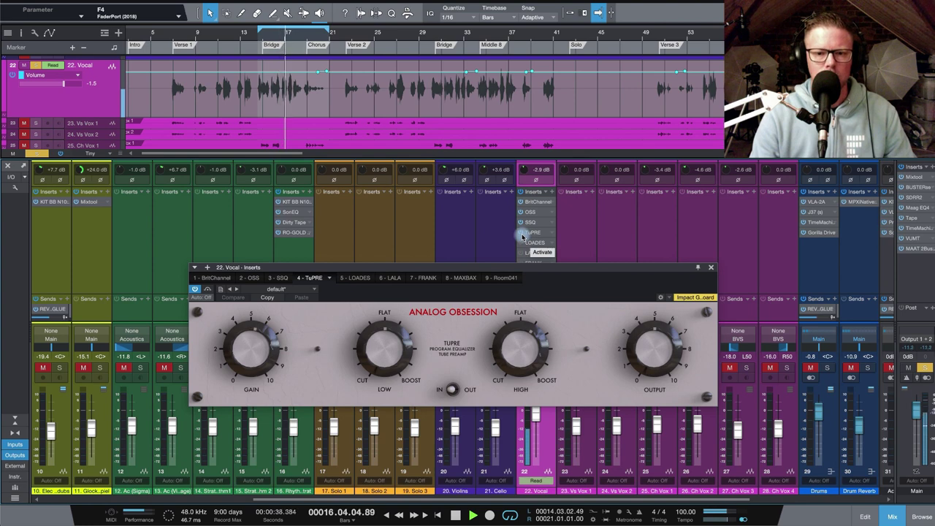
pyautogui.click(521, 233)
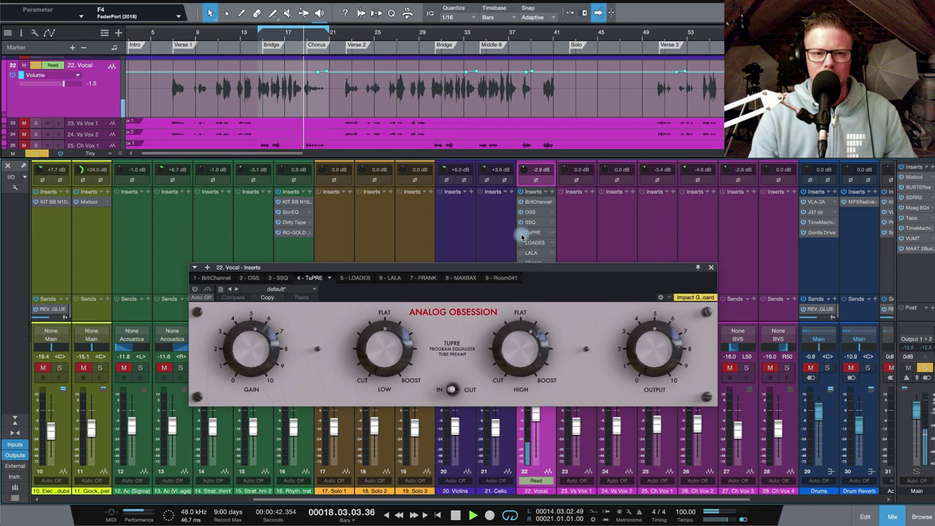
pyautogui.click(259, 41)
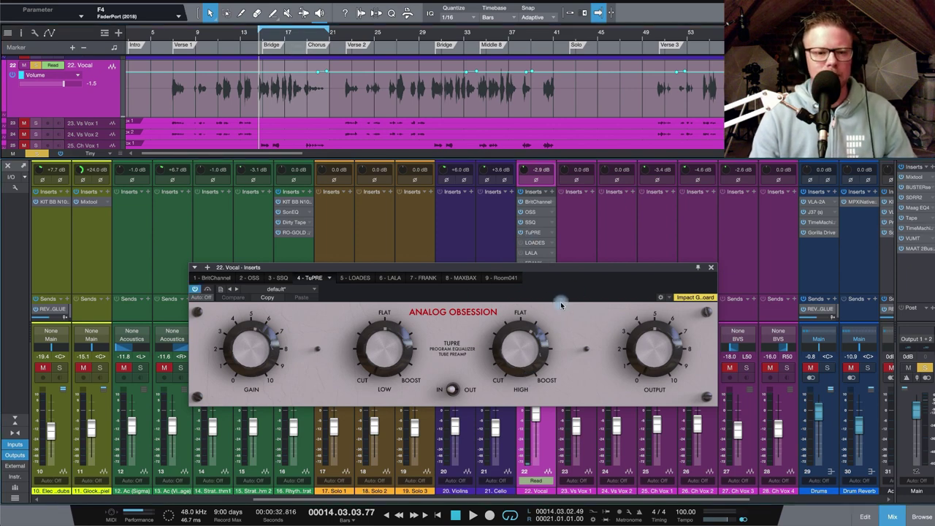
pyautogui.press('space')
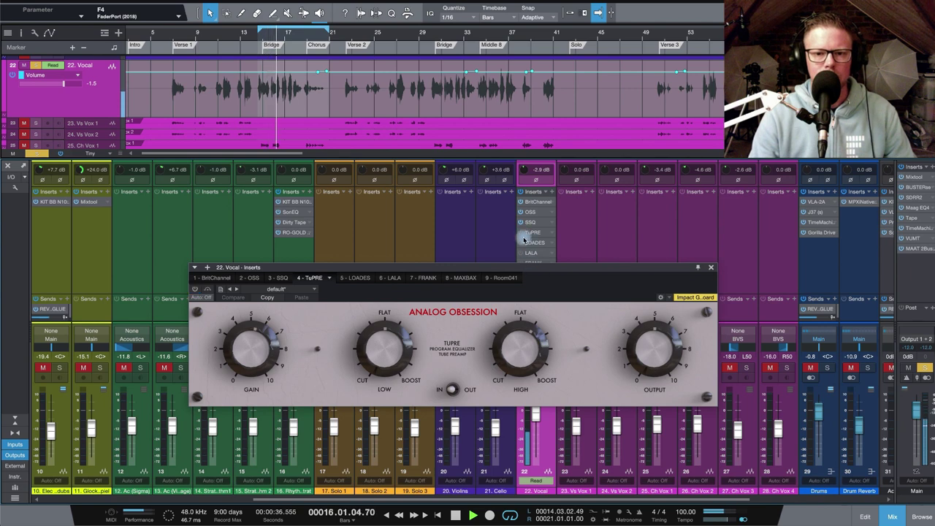
# - Close TuPRE, then close the LOADES de-esser editor after inspecting it
pyautogui.click(711, 270)
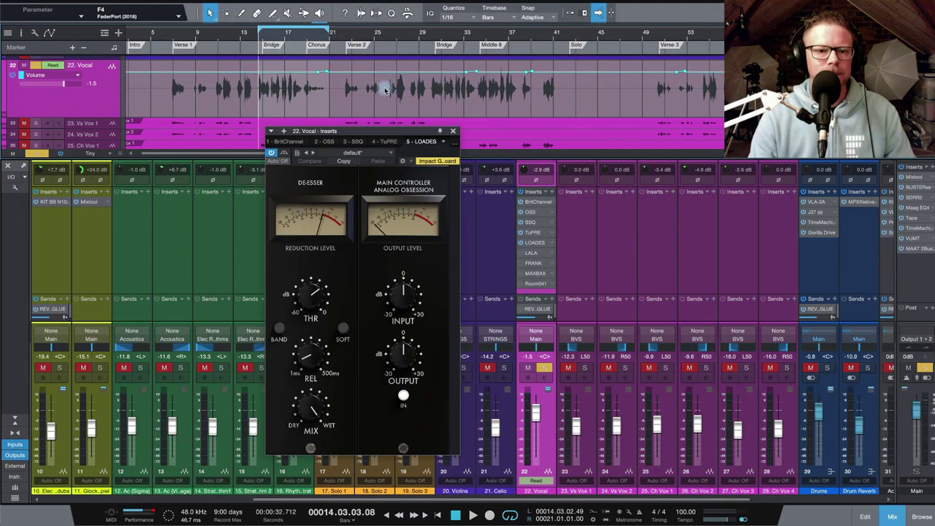
pyautogui.click(455, 133)
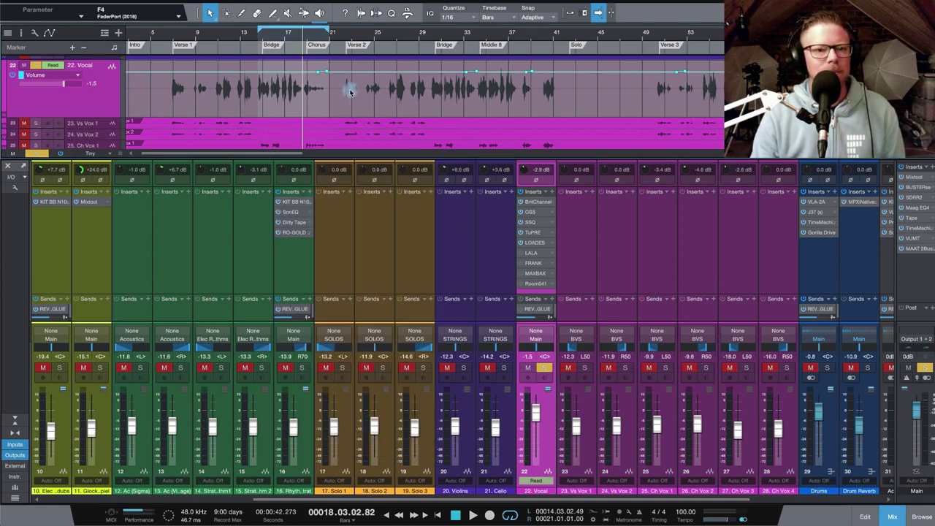
# - Open the LALA leveling amplifier near the mixer centre and audition it from bar 14
pyautogui.click(260, 38)
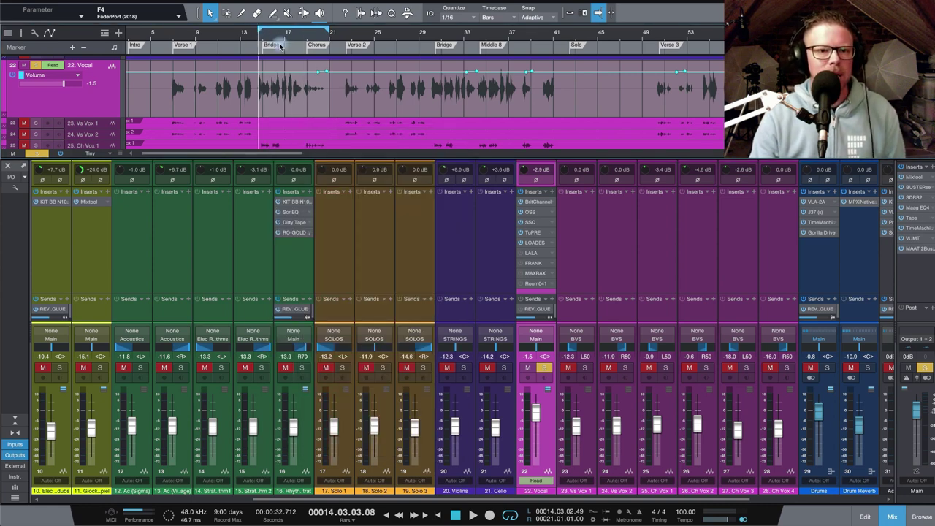
pyautogui.click(534, 254)
pyautogui.moveTo(508, 183); pyautogui.dragTo(674, 258)
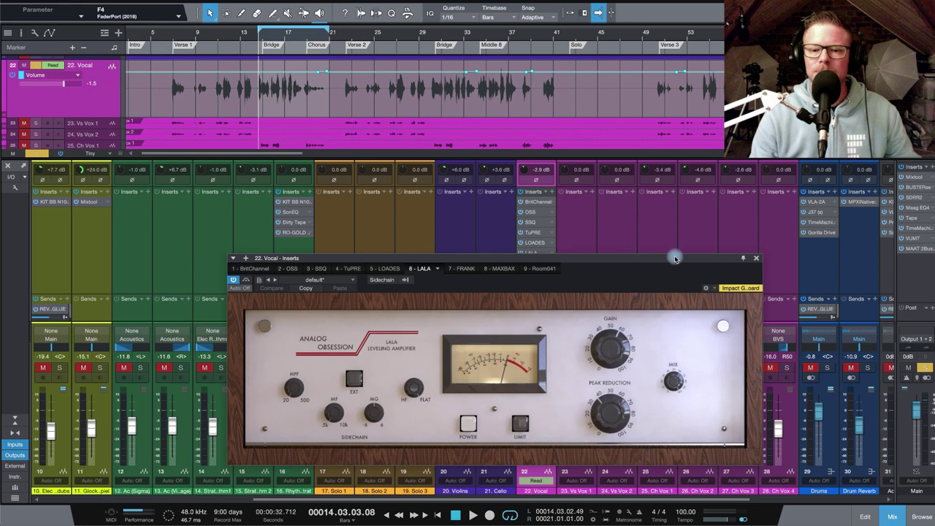
pyautogui.moveTo(581, 261); pyautogui.dragTo(565, 272)
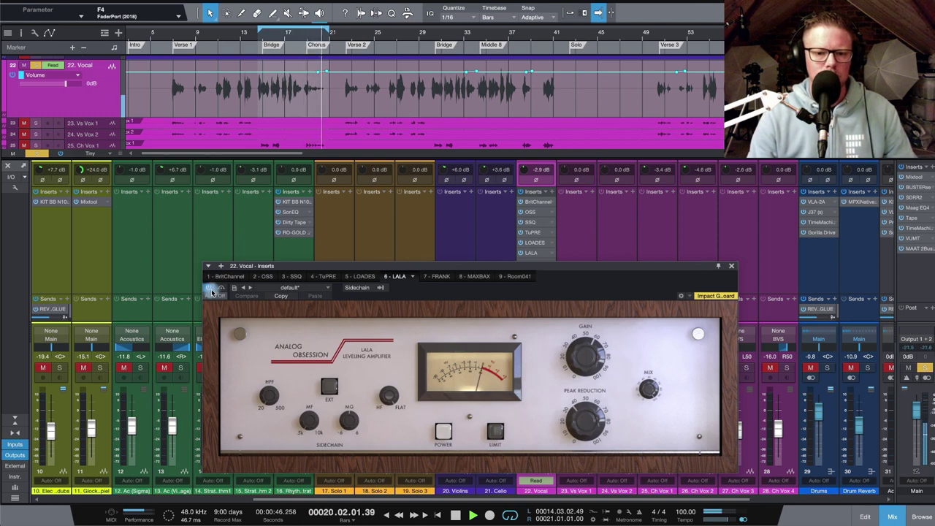
pyautogui.press('space')
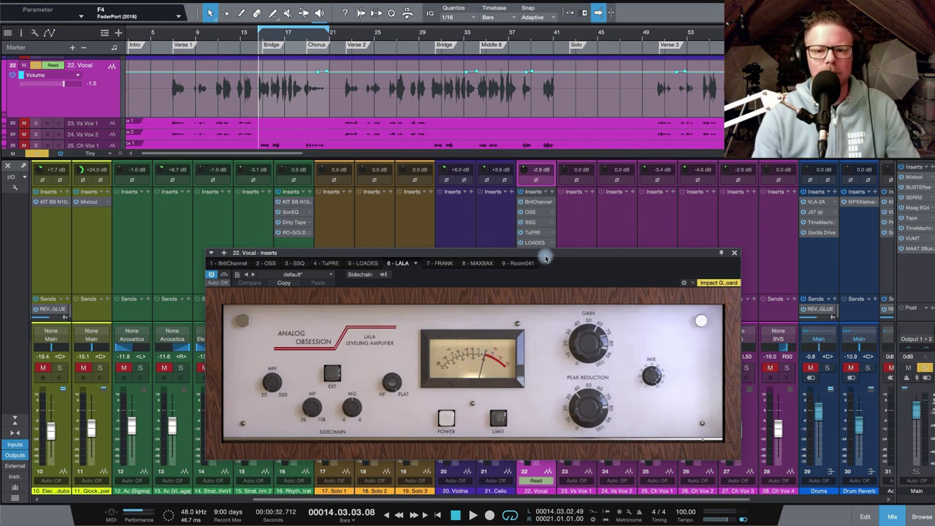
pyautogui.moveTo(536, 256); pyautogui.dragTo(546, 249)
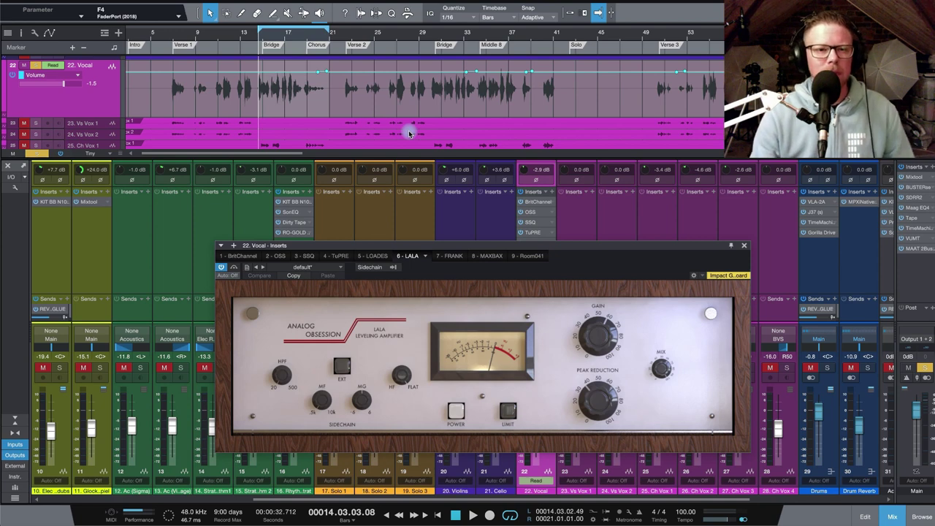
pyautogui.press('space')
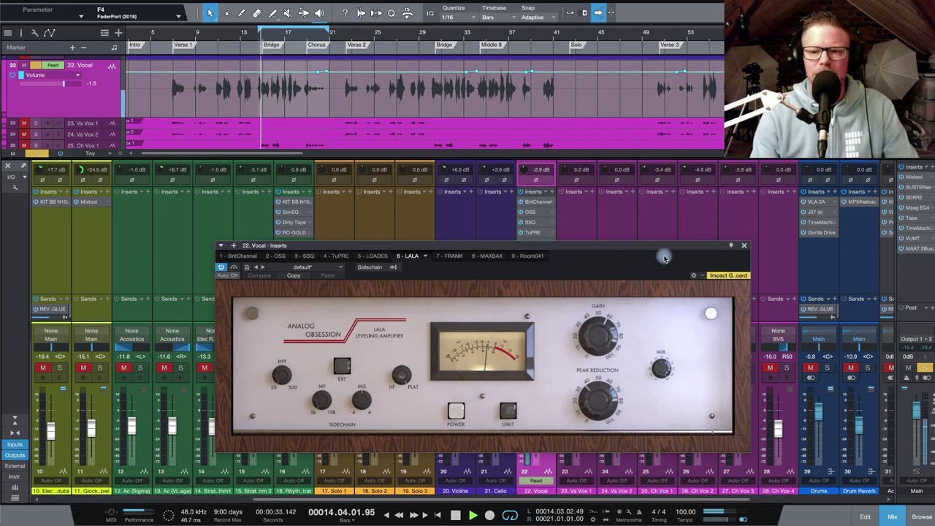
# - Close LALA, stop playback, and open the FRANK equalizer with the playhead at bar 14
pyautogui.click(746, 250)
pyautogui.press('space')
pyautogui.click(535, 264)
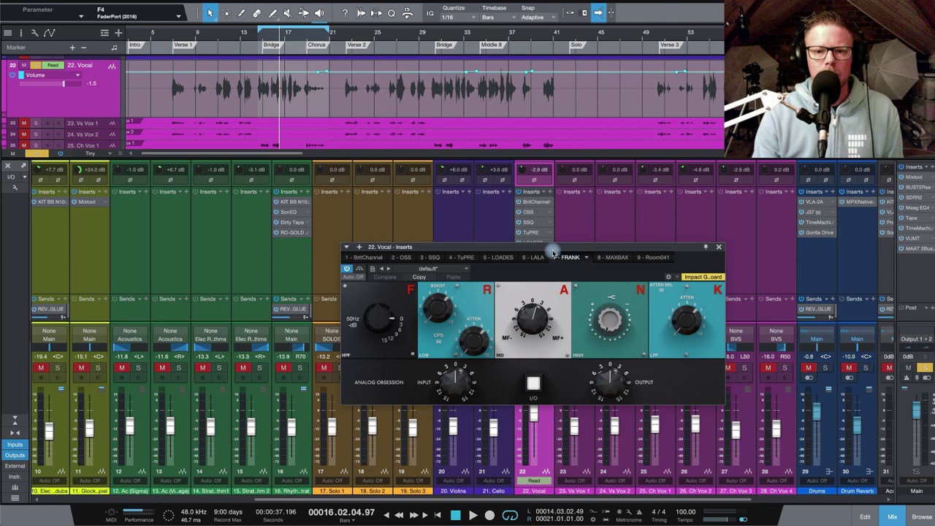
pyautogui.moveTo(537, 316)
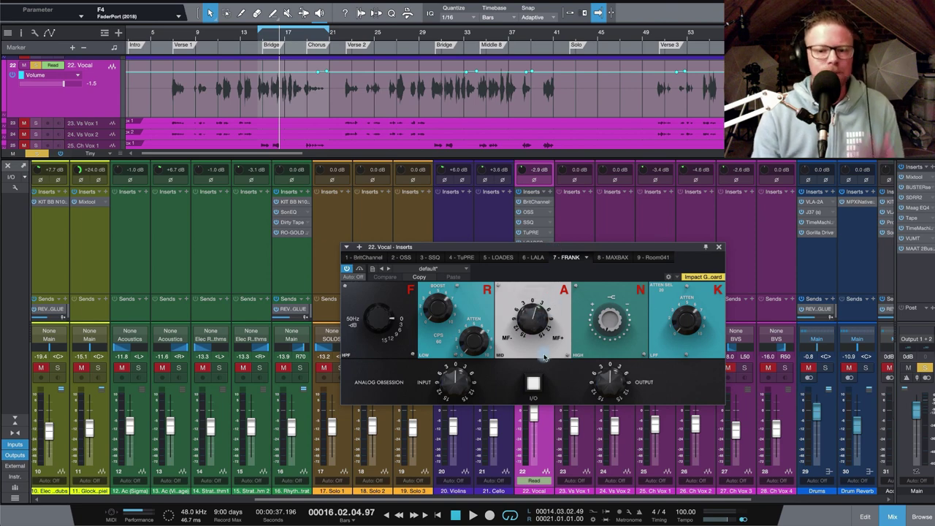
pyautogui.moveTo(557, 249); pyautogui.dragTo(553, 233)
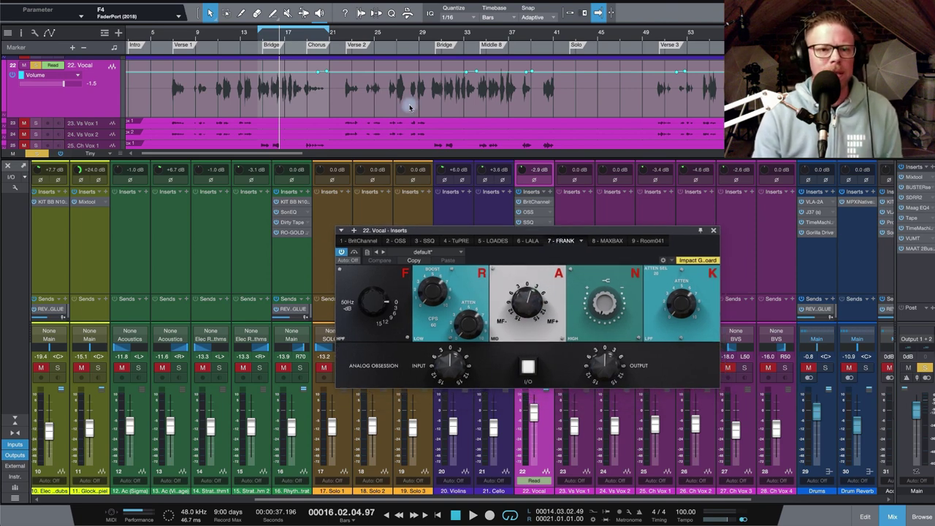
pyautogui.click(260, 42)
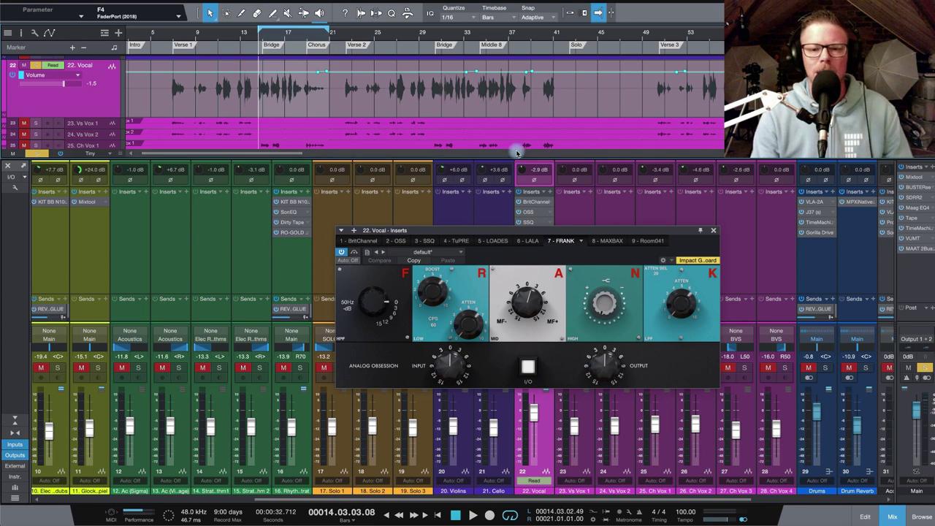
pyautogui.moveTo(546, 241); pyautogui.dragTo(554, 305)
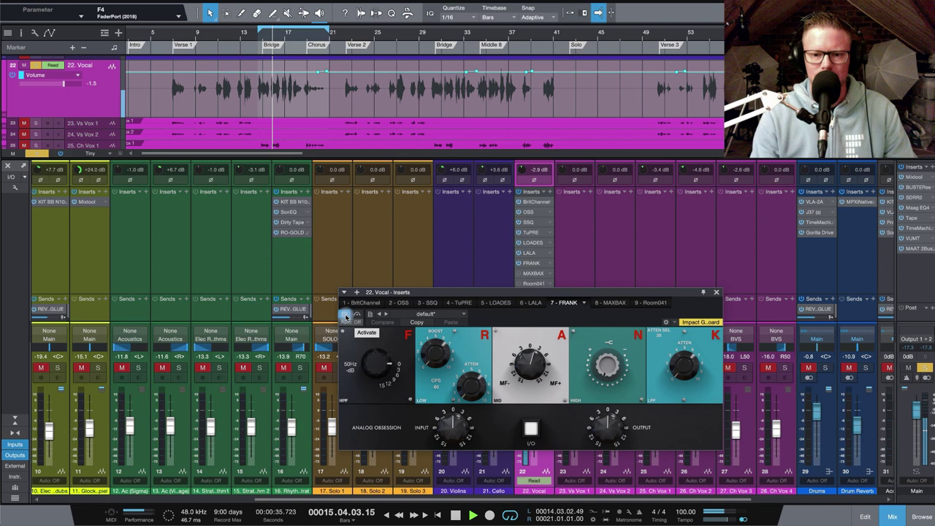
# - A/B FRANK's I/O switch from the Bridge, leave it on, and close its window
pyautogui.click(531, 428)
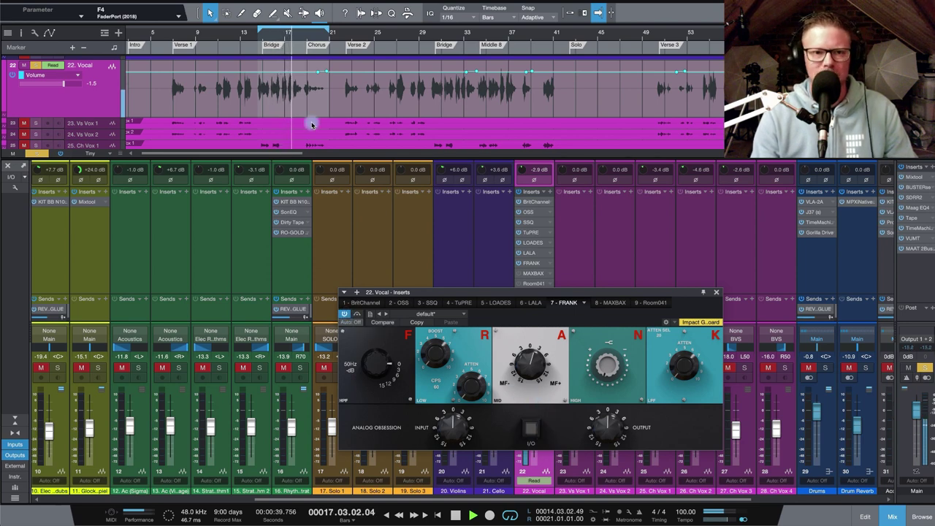
pyautogui.click(258, 42)
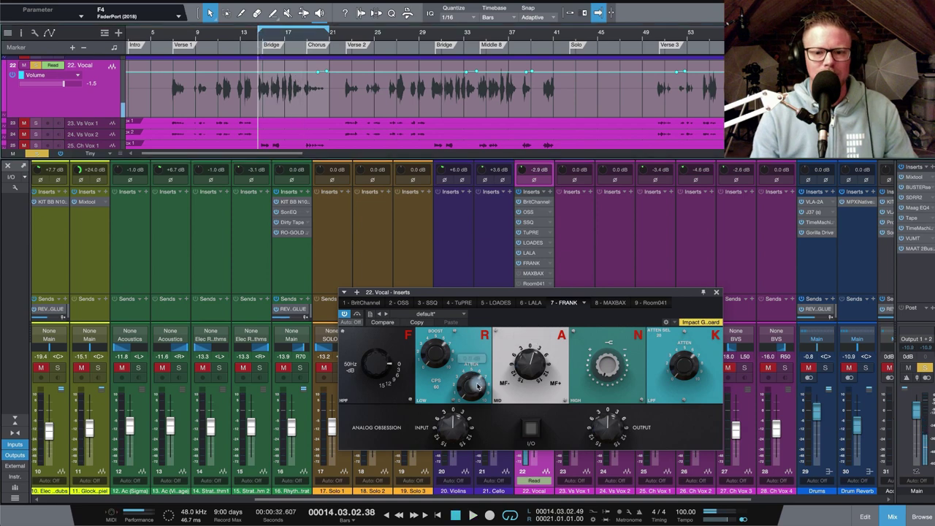
pyautogui.click(538, 434)
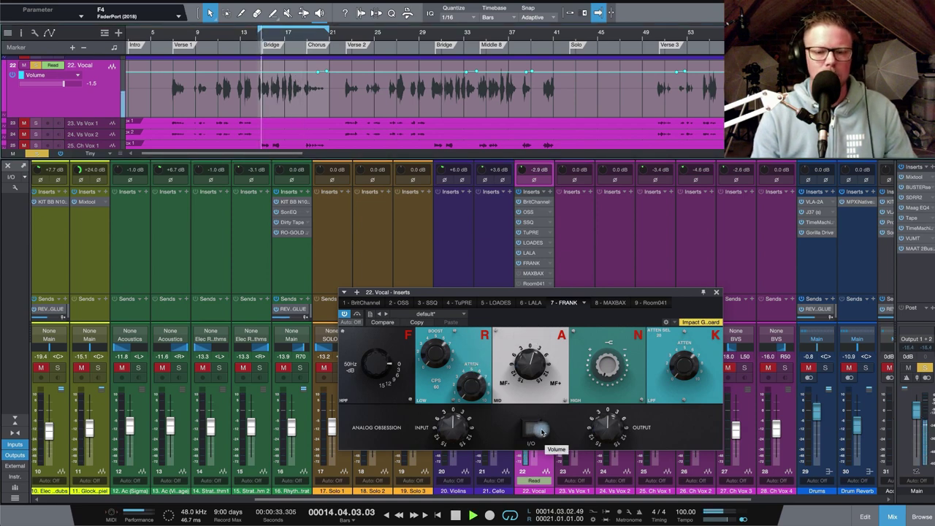
pyautogui.click(539, 434)
pyautogui.click(540, 434)
pyautogui.click(543, 435)
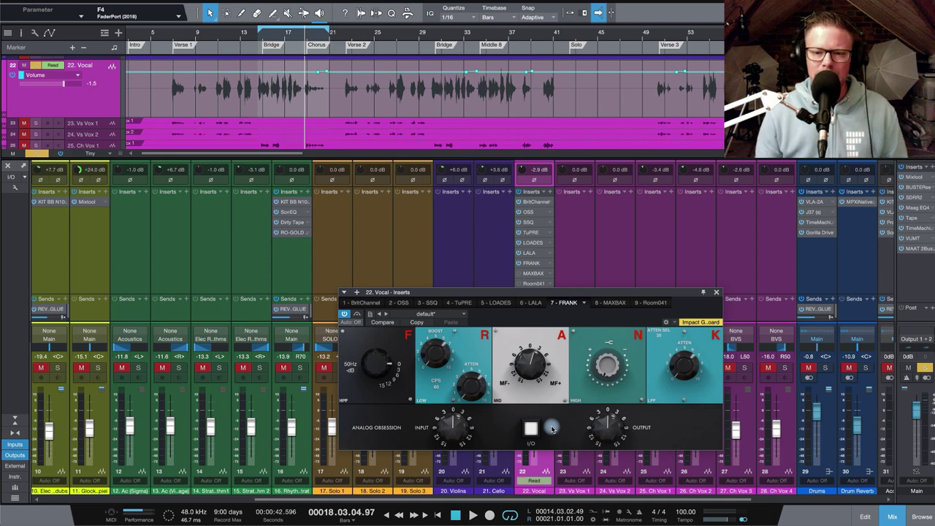
pyautogui.click(716, 293)
# - Raise FRANK's N (HIGH) boost while the Bridge plays, then stop playback
pyautogui.click(262, 40)
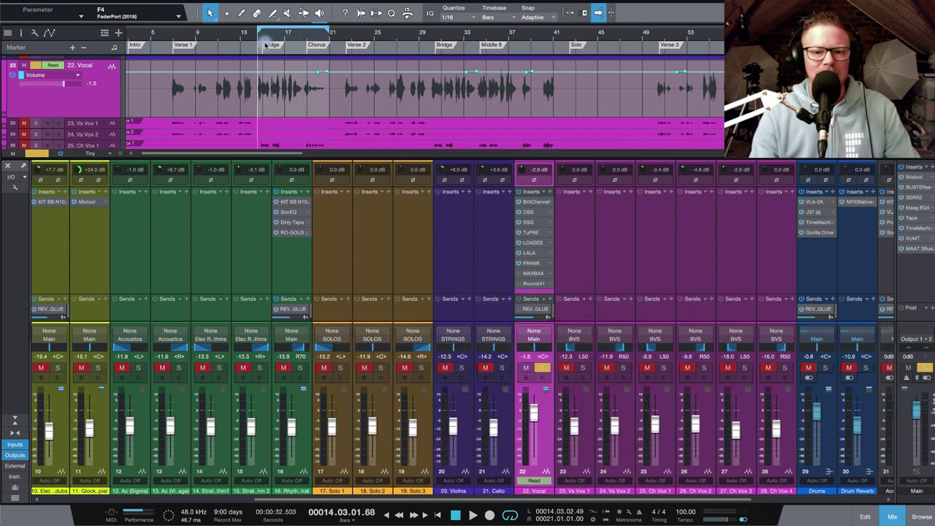
pyautogui.click(535, 264)
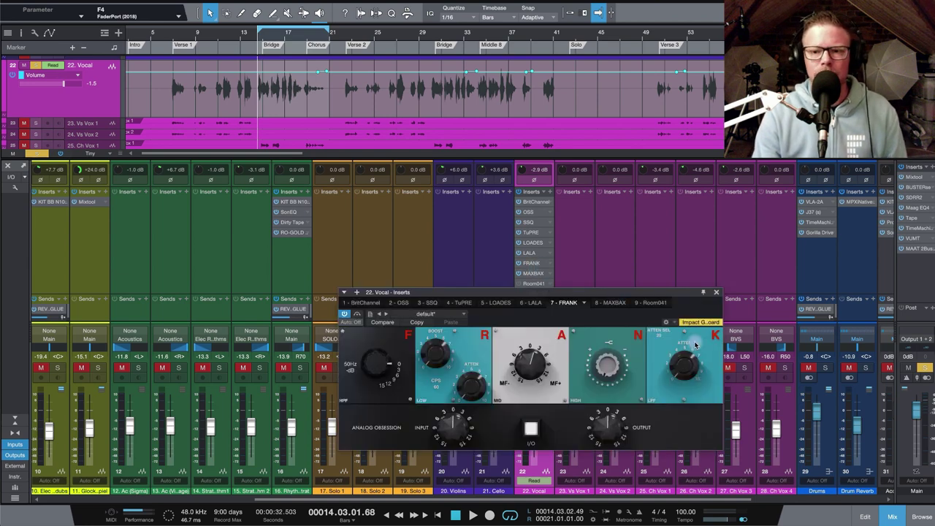
pyautogui.moveTo(613, 374)
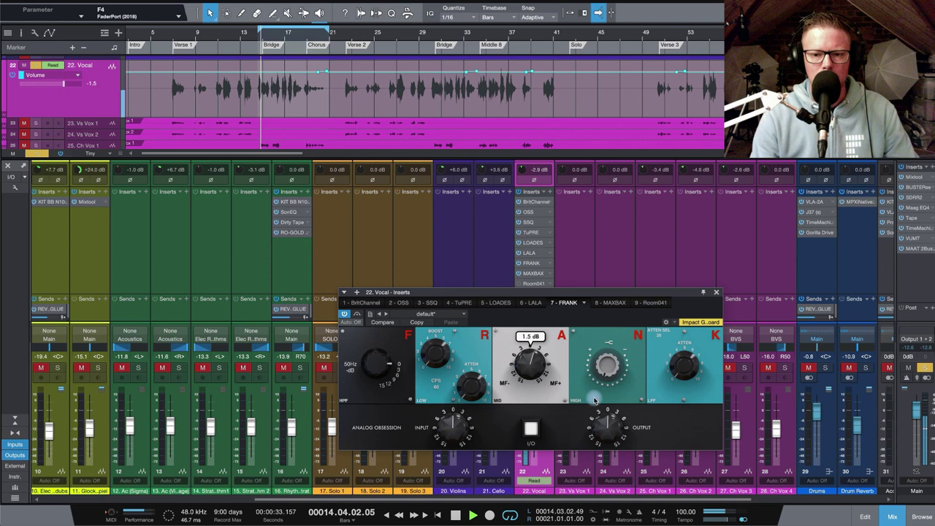
pyautogui.moveTo(595, 400); pyautogui.dragTo(591, 379)
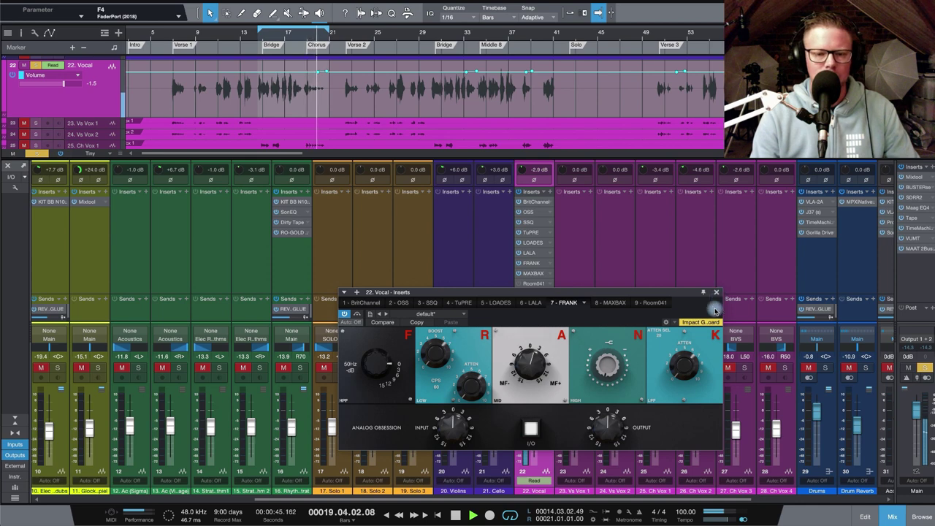
pyautogui.press('space')
# - Close FRANK and open MAXBAX beside the Vocal inserts while replaying the Bridge
pyautogui.click(716, 293)
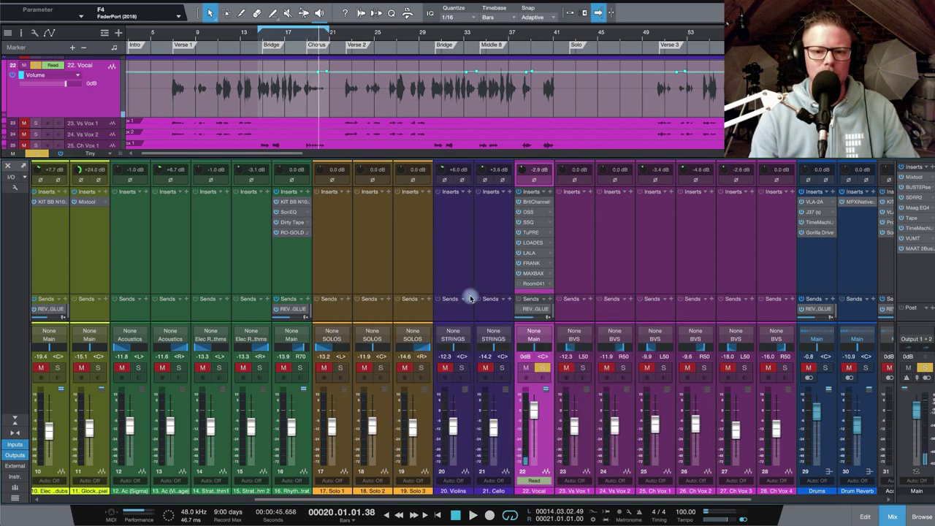
pyautogui.click(532, 277)
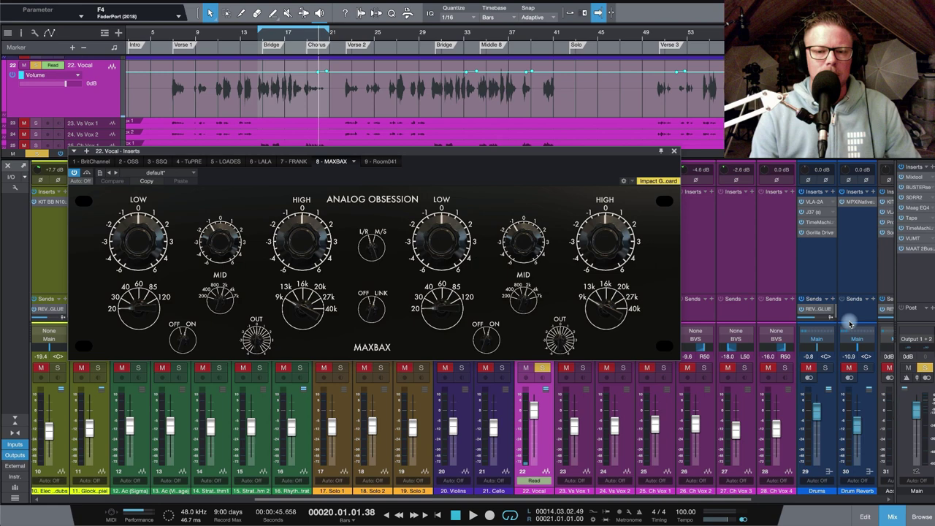
pyautogui.moveTo(471, 158); pyautogui.dragTo(578, 193)
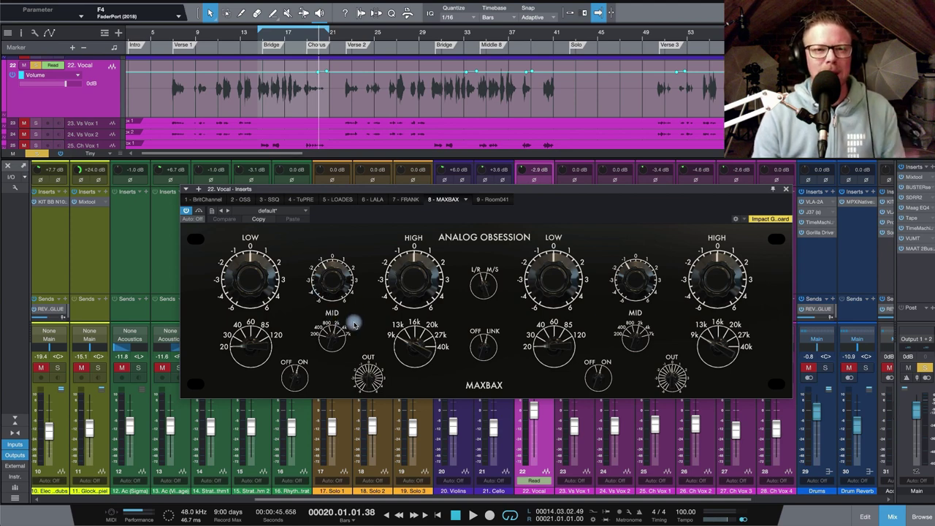
pyautogui.click(259, 42)
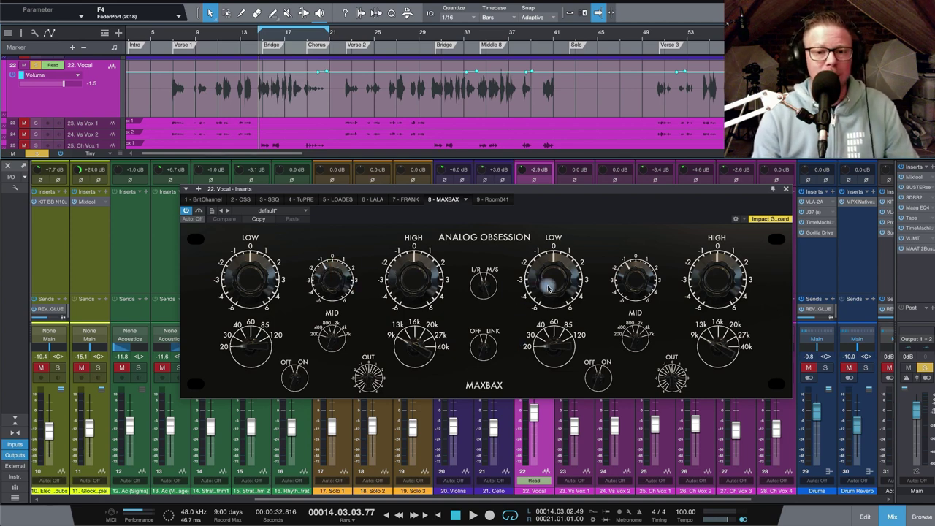
pyautogui.moveTo(543, 189); pyautogui.dragTo(573, 308)
pyautogui.moveTo(598, 225); pyautogui.dragTo(598, 222)
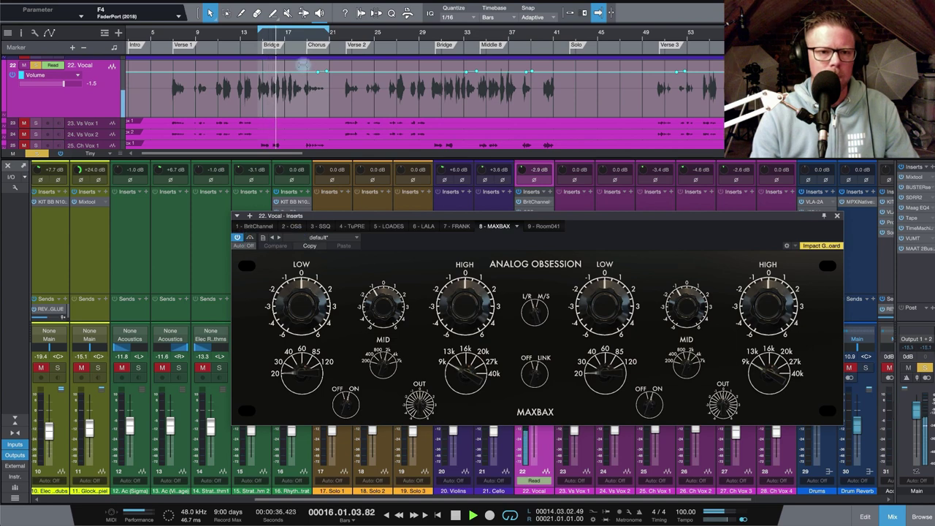
pyautogui.click(261, 42)
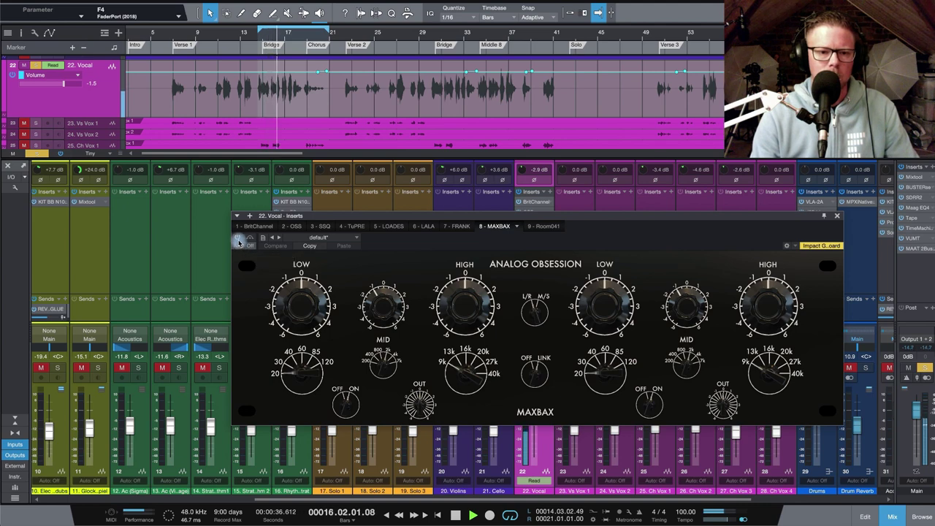
pyautogui.click(260, 41)
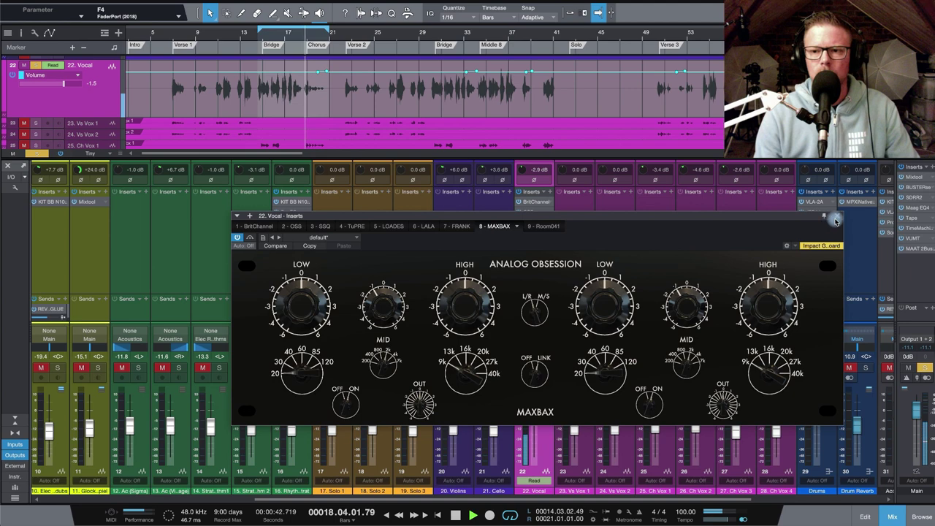
# - Close MAXBAX and open the Room041 reverb, moving its window left while the Bridge replays
pyautogui.click(261, 40)
pyautogui.click(837, 215)
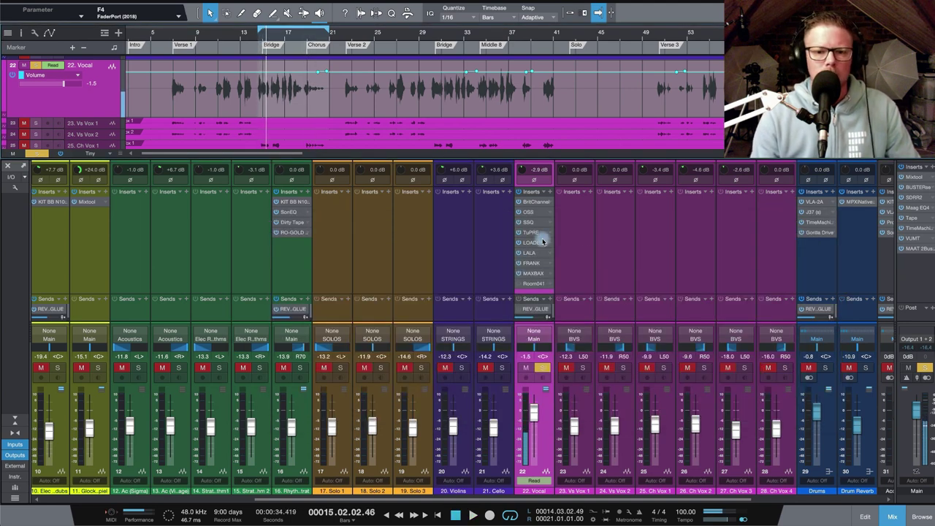
pyautogui.click(534, 283)
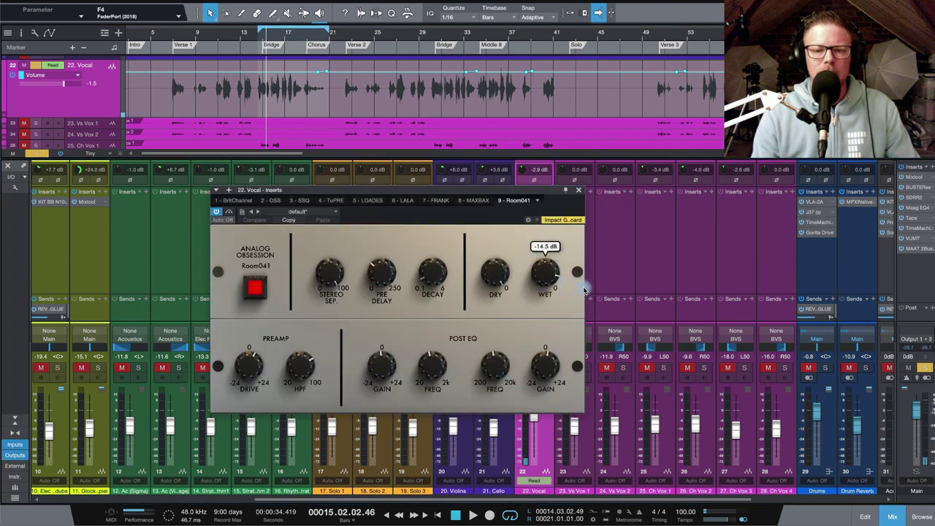
pyautogui.moveTo(496, 194); pyautogui.dragTo(643, 250)
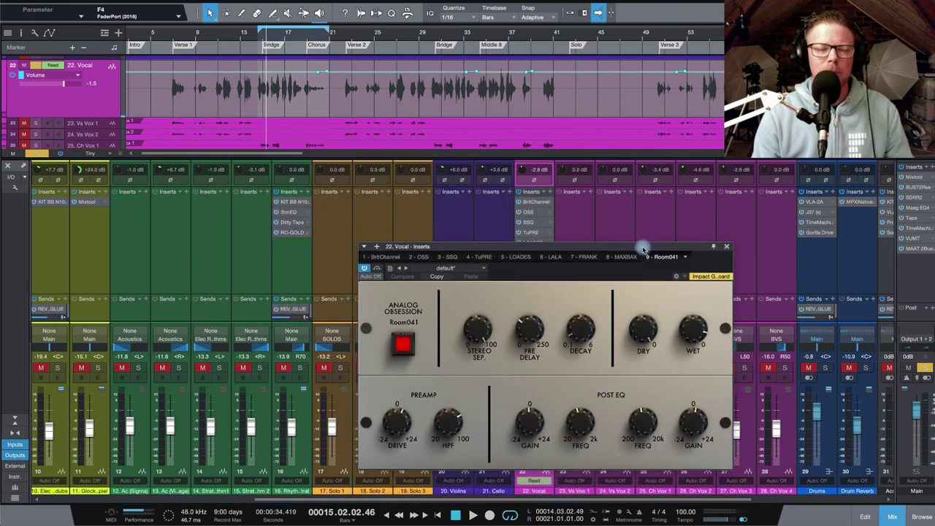
pyautogui.click(261, 39)
pyautogui.moveTo(642, 246); pyautogui.dragTo(620, 195)
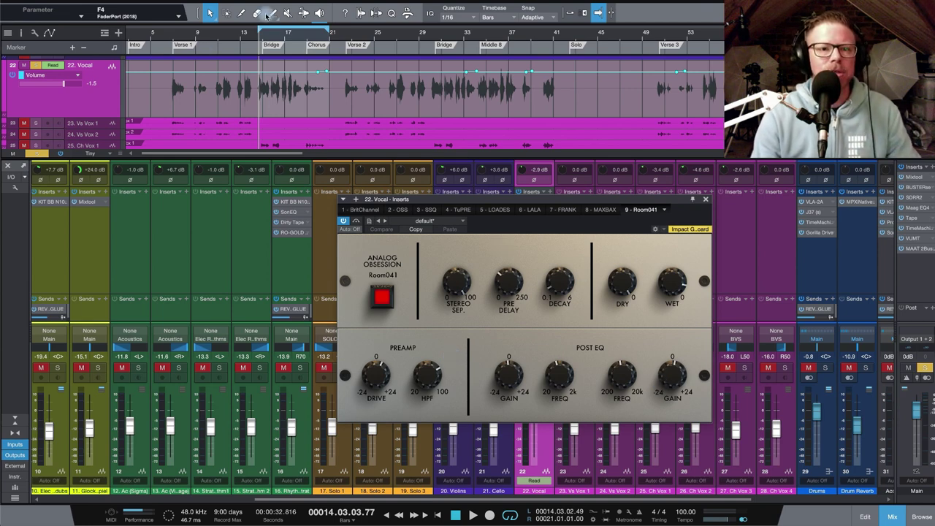
pyautogui.click(260, 38)
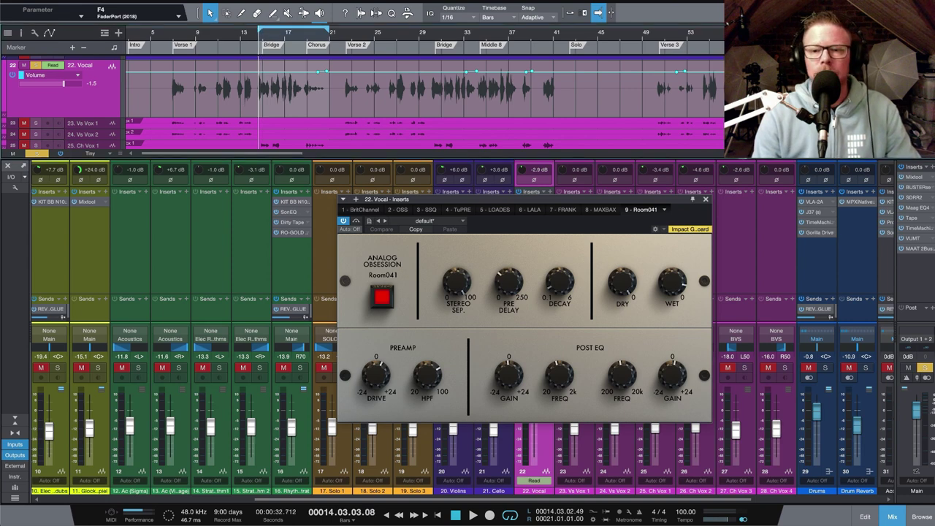
pyautogui.moveTo(670, 212); pyautogui.dragTo(474, 173)
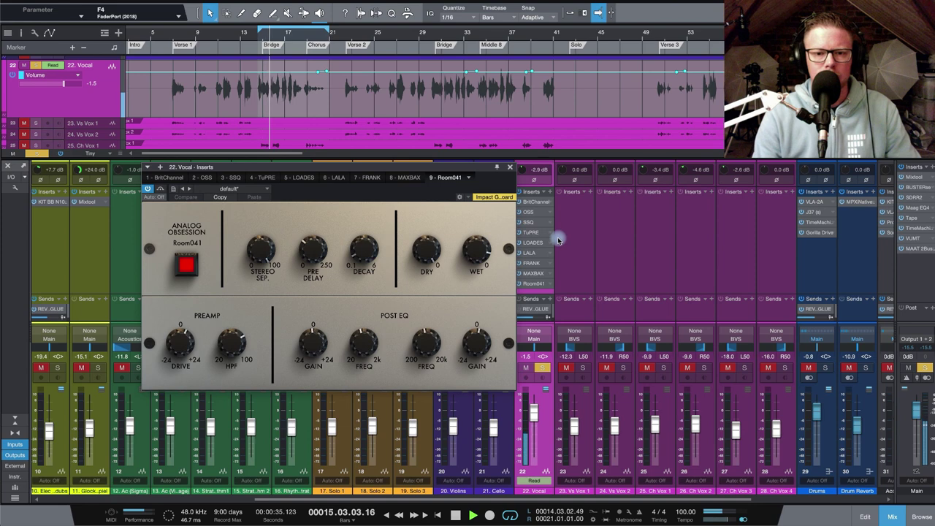
# - Adjust Room041's WET knob, audition it, then stop playback
pyautogui.moveTo(473, 260)
pyautogui.mouseDown()
pyautogui.moveTo(476, 239)
pyautogui.moveTo(476, 258)
pyautogui.mouseUp()
pyautogui.press('space')
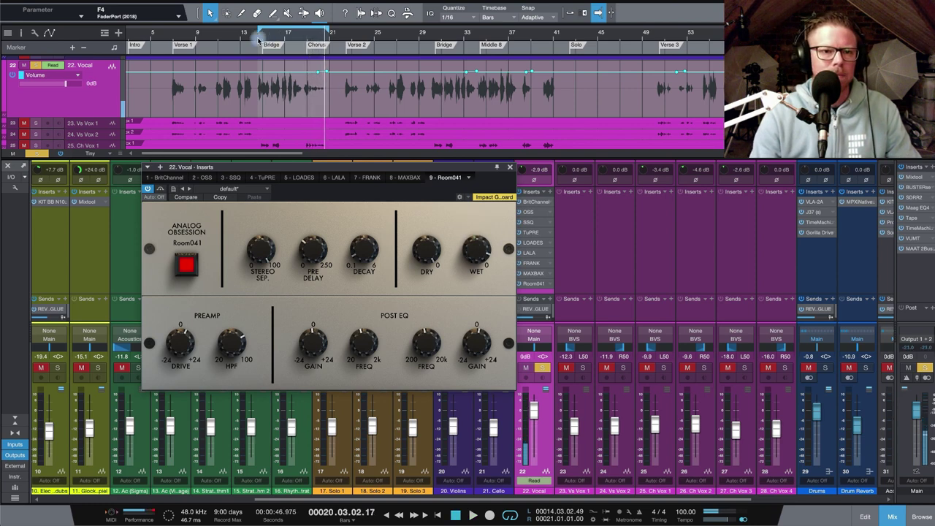
pyautogui.press('space')
pyautogui.click(259, 40)
pyautogui.press('space')
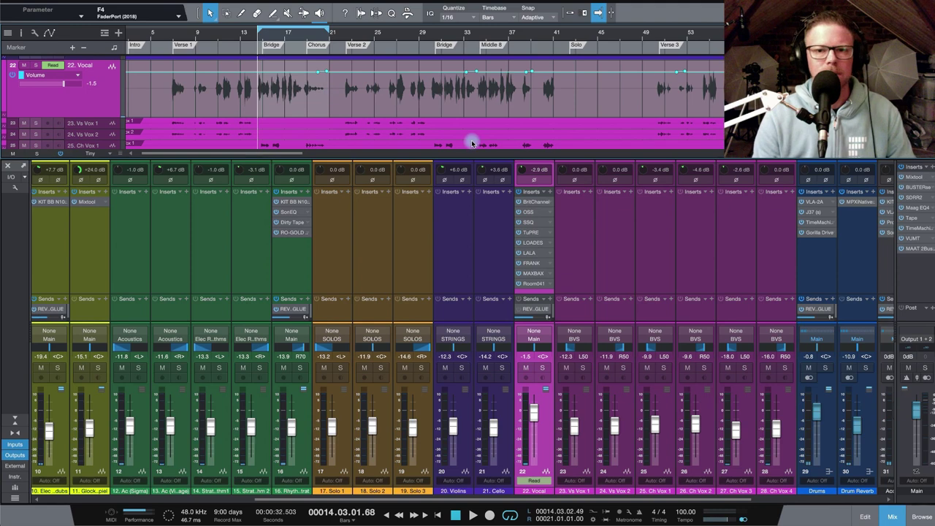